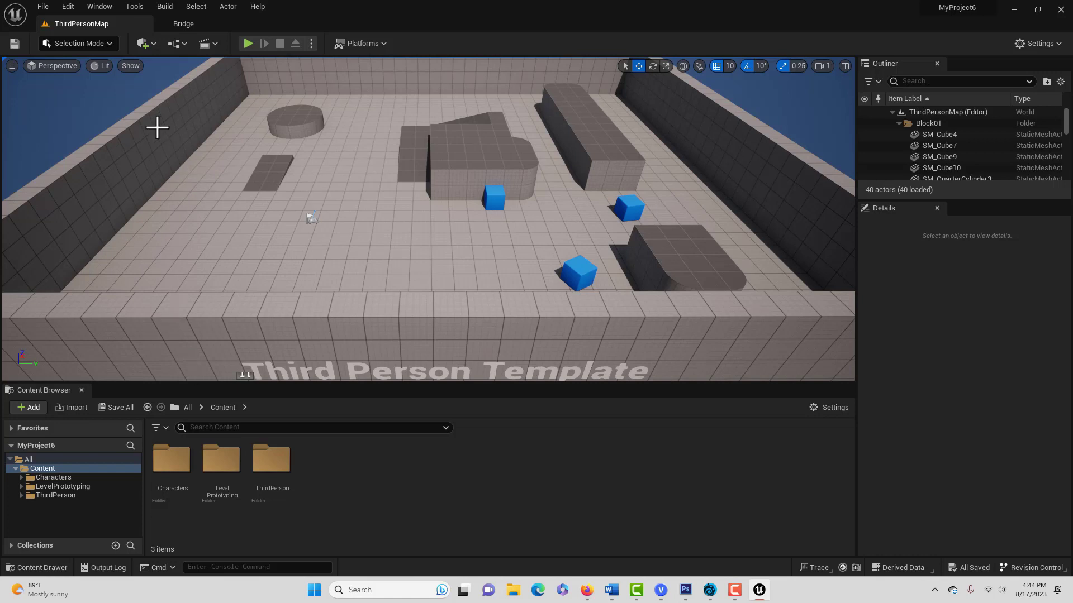
Open Quixel Bridge from Quick Add and import the V1 MetaHuman from My MetaHumans
{"action": "left_click", "coordinate": [144, 45]}
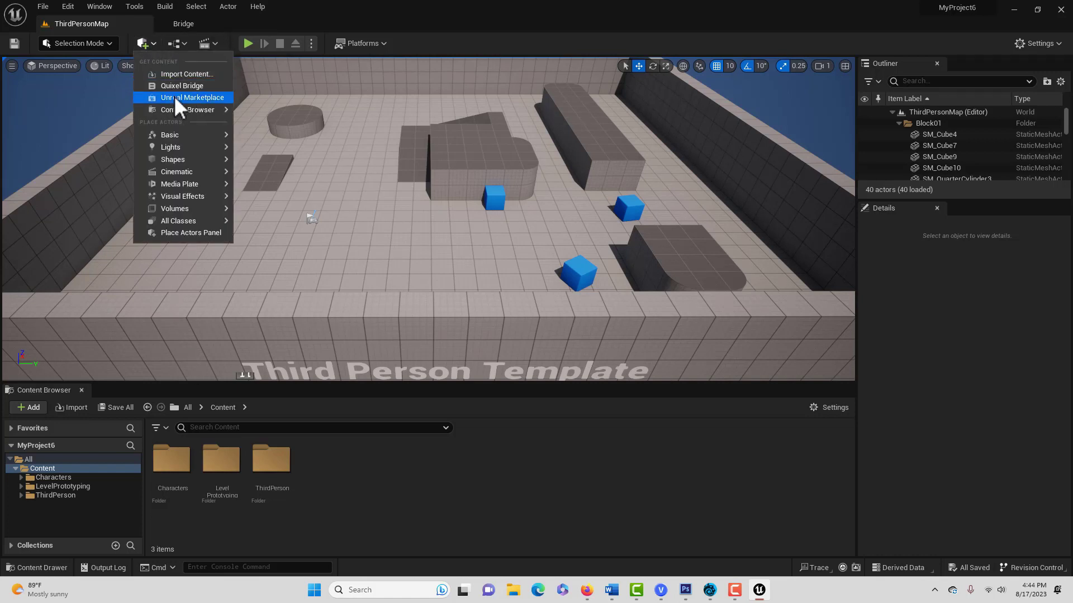
{"action": "left_click", "coordinate": [179, 83]}
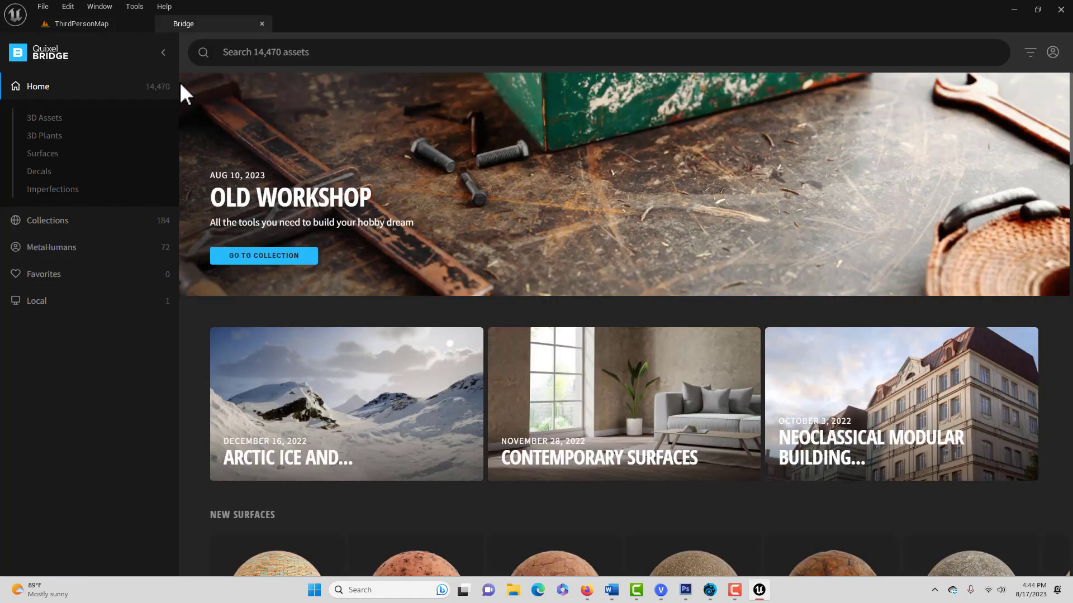
{"action": "left_click", "coordinate": [43, 247]}
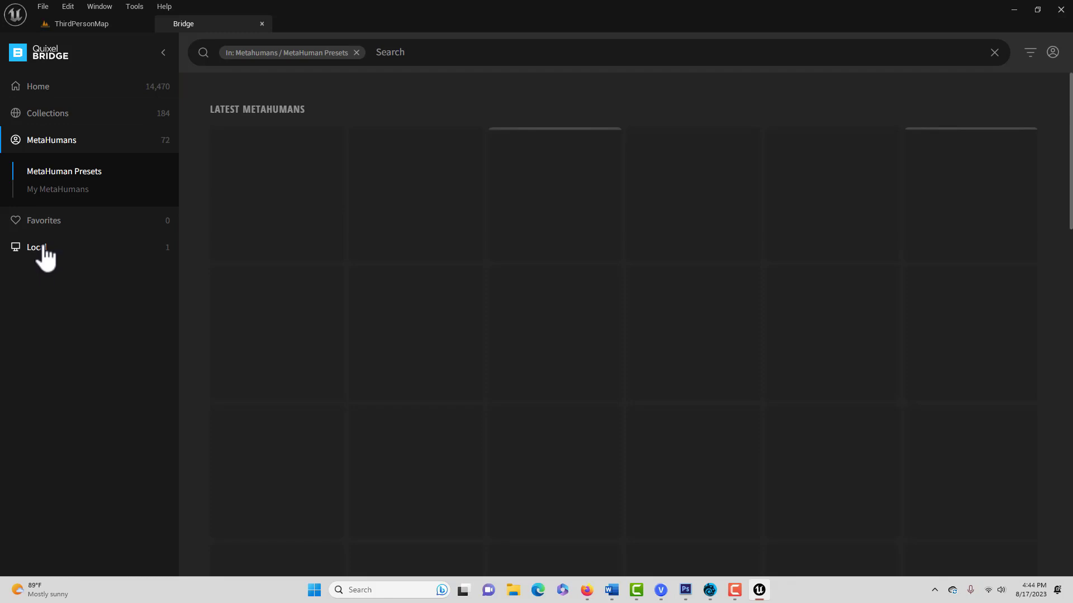
{"action": "left_click", "coordinate": [63, 188]}
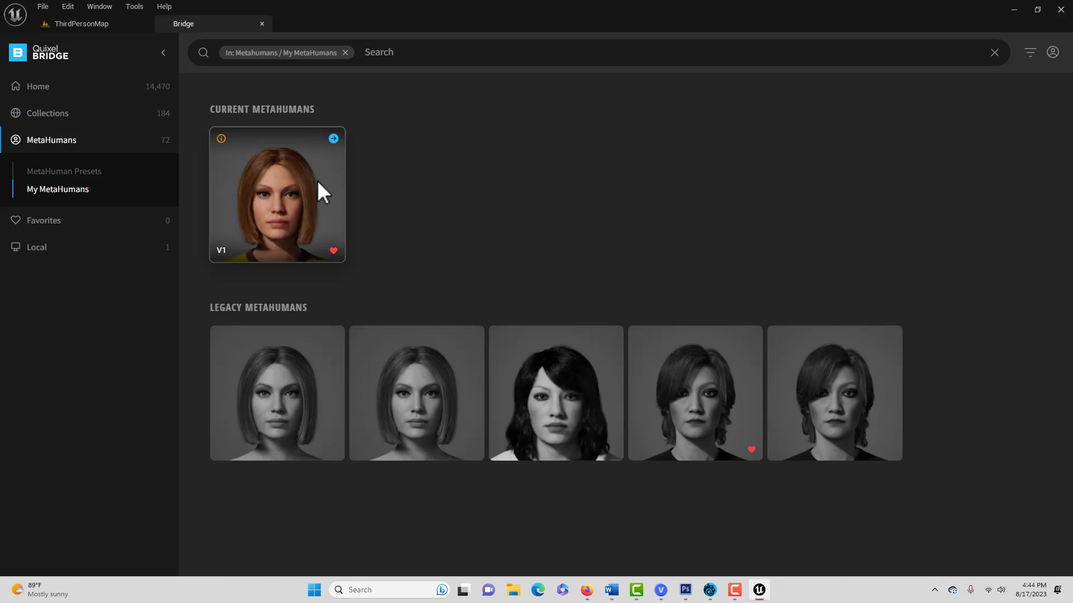
{"action": "left_click", "coordinate": [317, 180]}
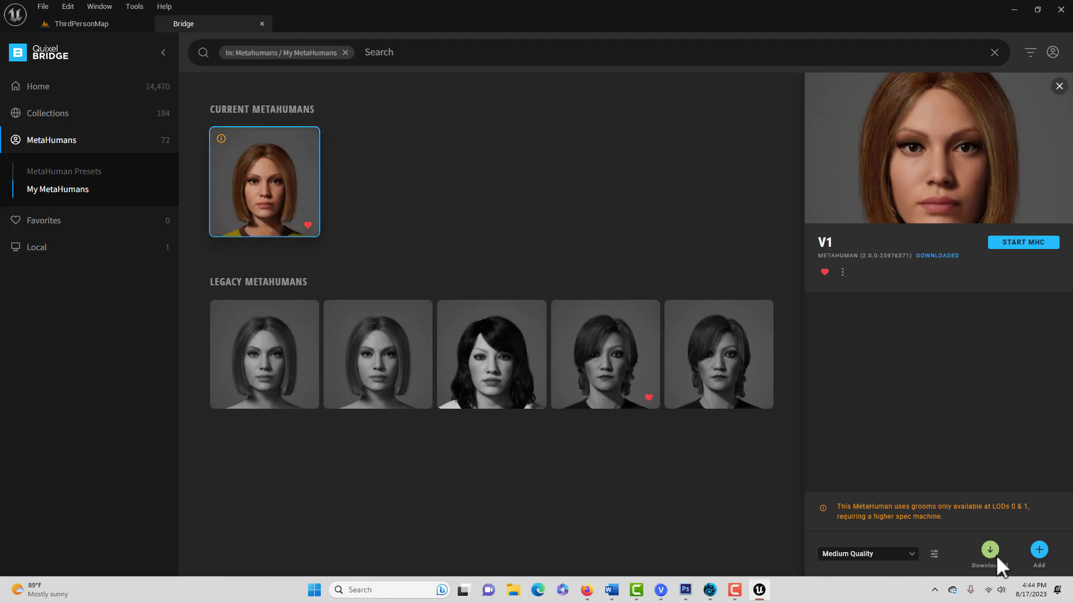
{"action": "left_click", "coordinate": [1040, 551]}
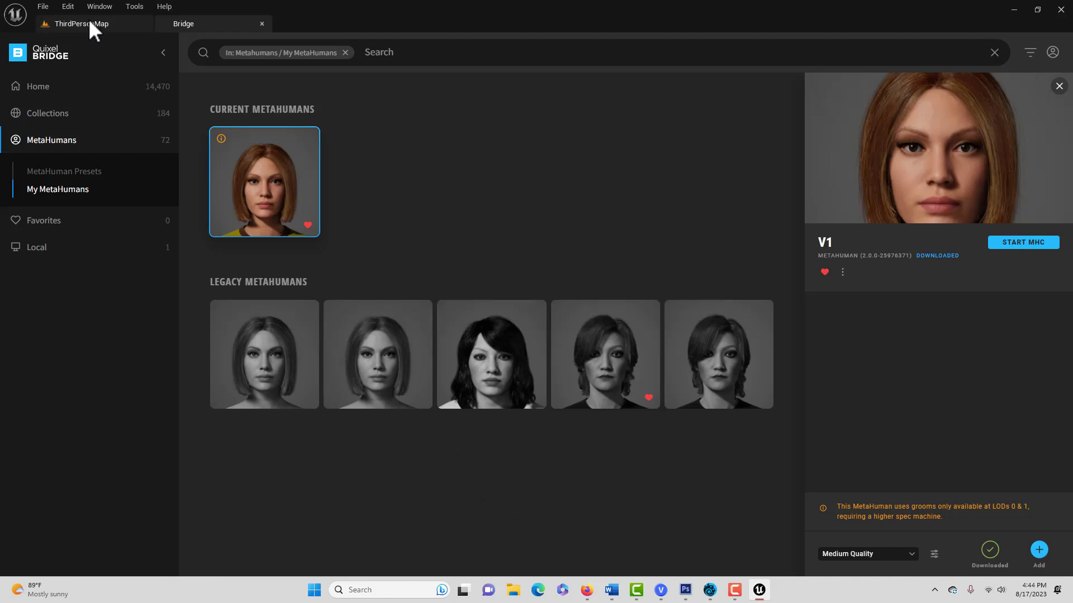
In ThirdPersonMap, place BP_V1 from Content/MetaHumans/V1 into the level
{"action": "left_click", "coordinate": [118, 25]}
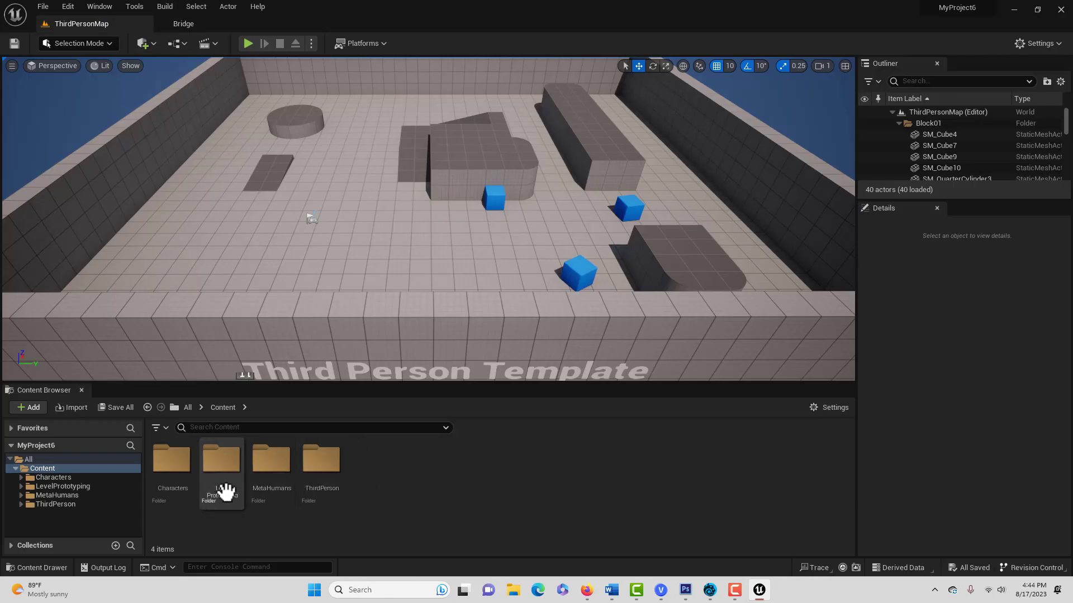
{"action": "double_click", "coordinate": [276, 470]}
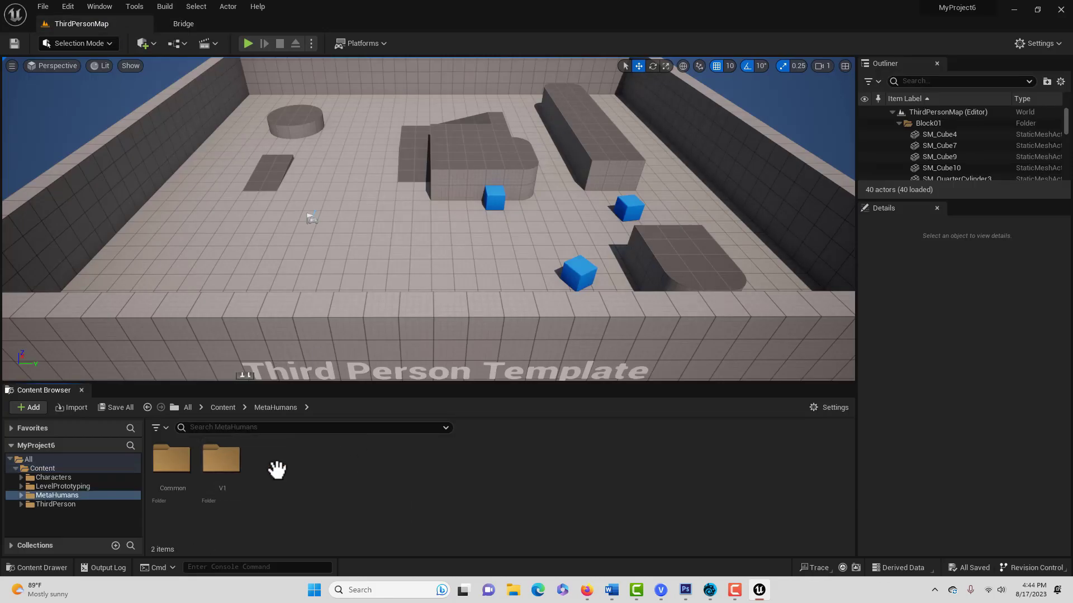
{"action": "double_click", "coordinate": [221, 463]}
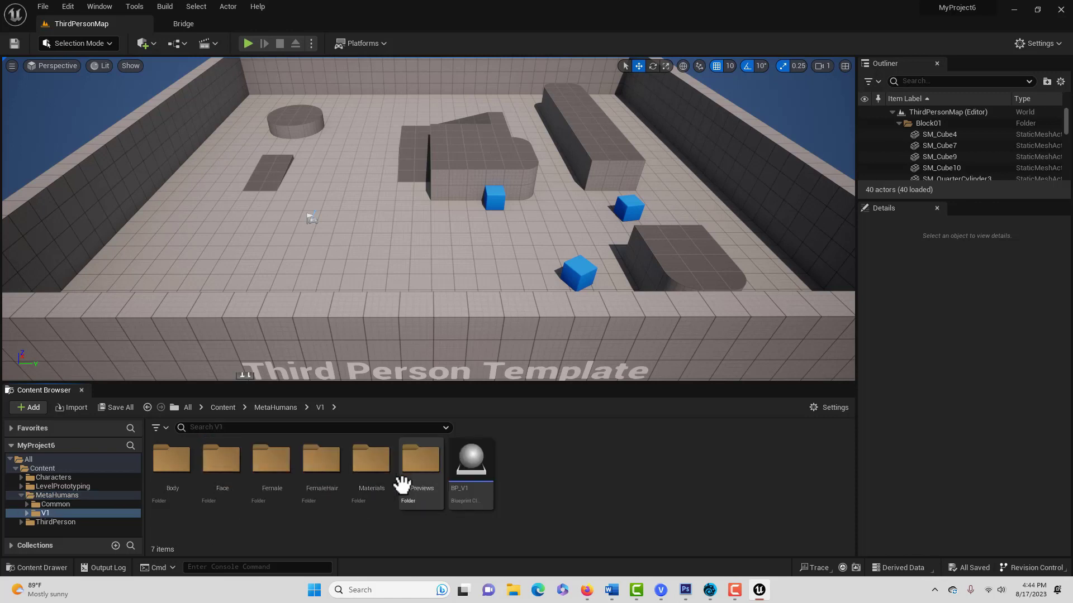
{"action": "left_click", "coordinate": [470, 462]}
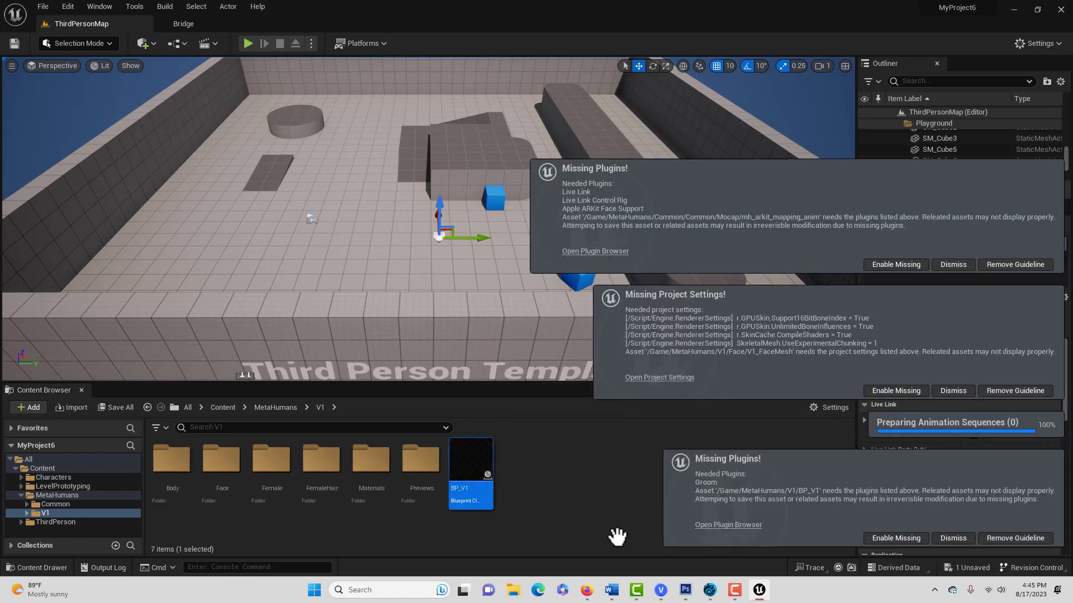
Enable the missing Live Link and Groom plugins and MetaHuman project settings, then restart saving BP_V1
{"action": "left_click", "coordinate": [889, 266]}
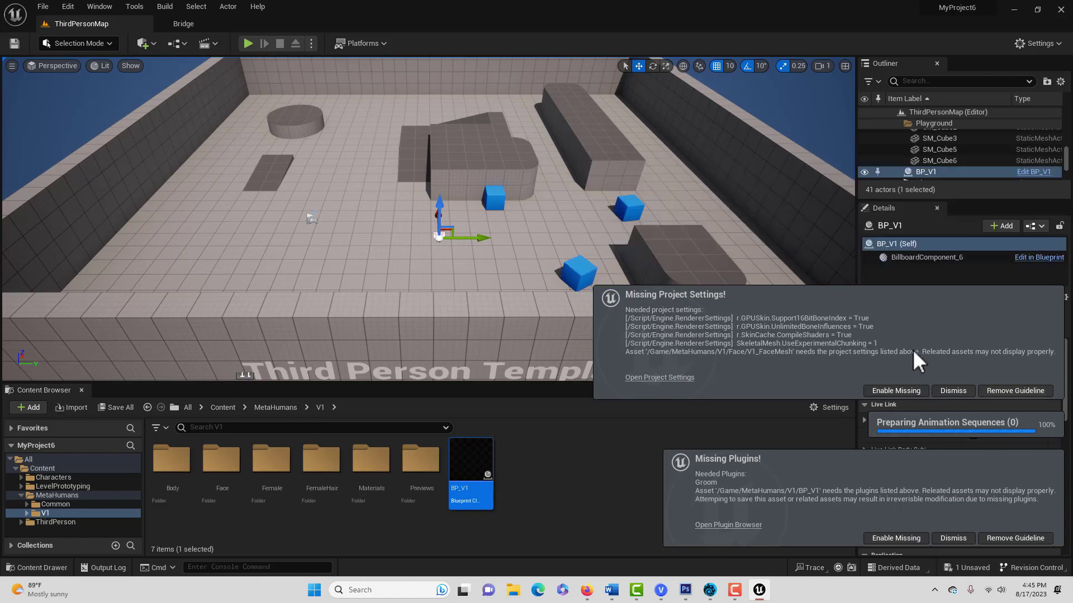
{"action": "left_click", "coordinate": [913, 391]}
{"action": "left_click", "coordinate": [908, 538]}
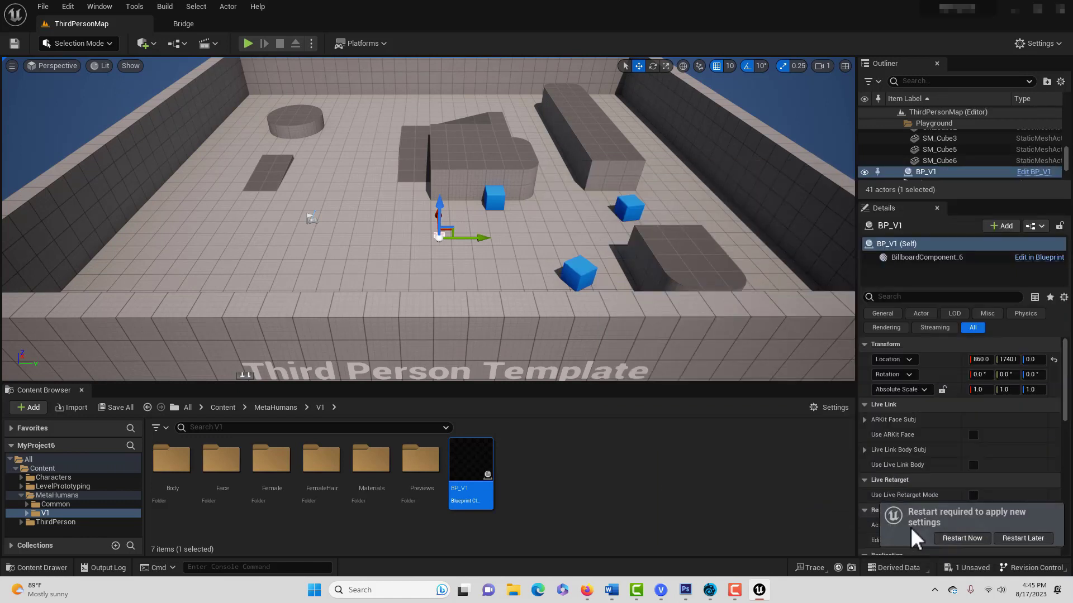
{"action": "left_click", "coordinate": [966, 537]}
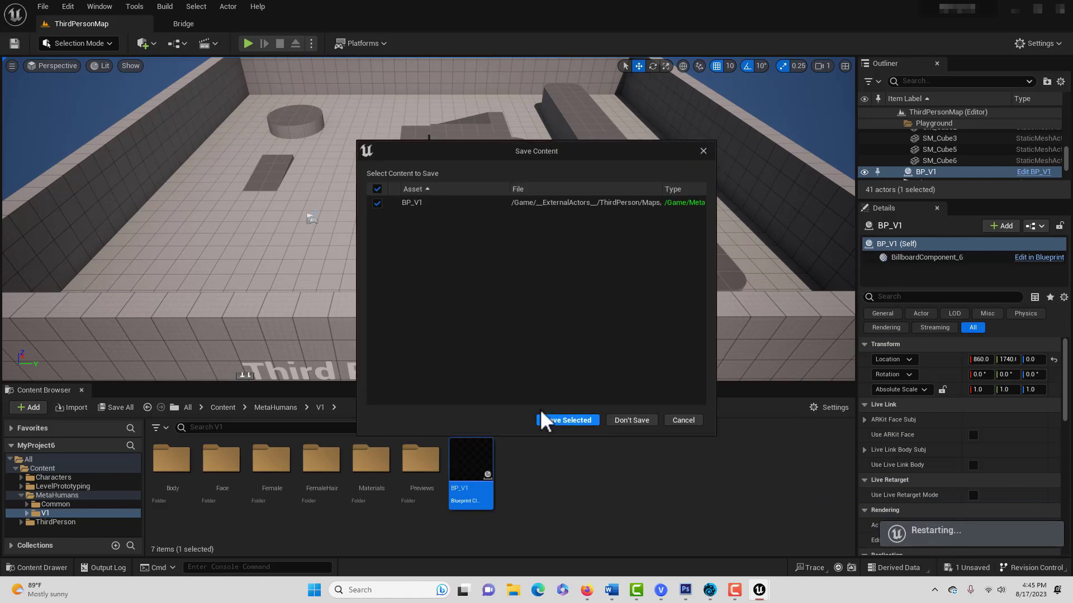
{"action": "left_click", "coordinate": [581, 420]}
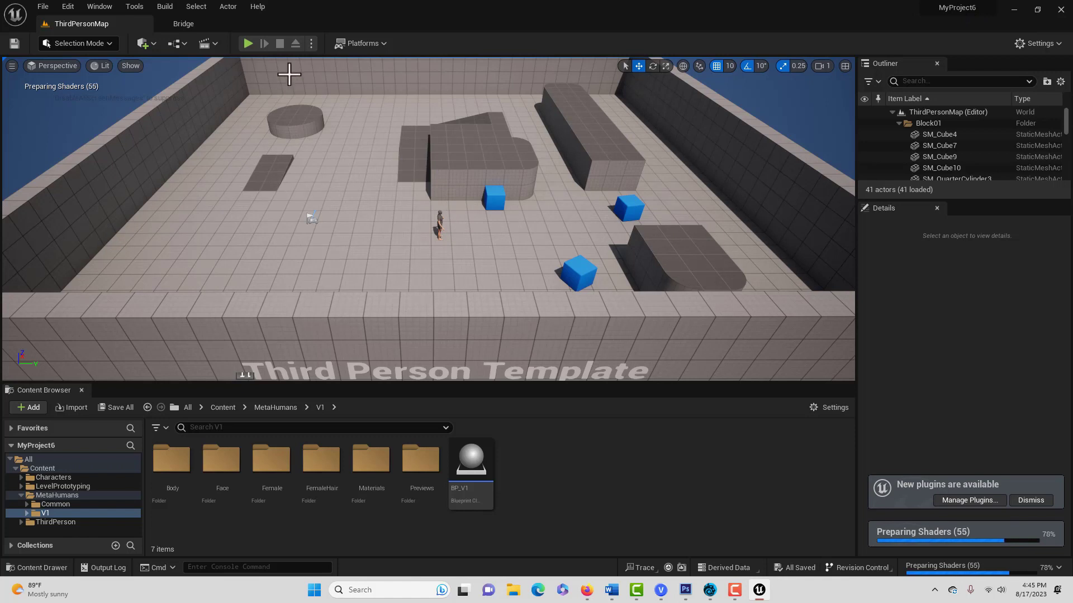
{"action": "left_click", "coordinate": [247, 43]}
{"action": "left_click", "coordinate": [448, 252]}
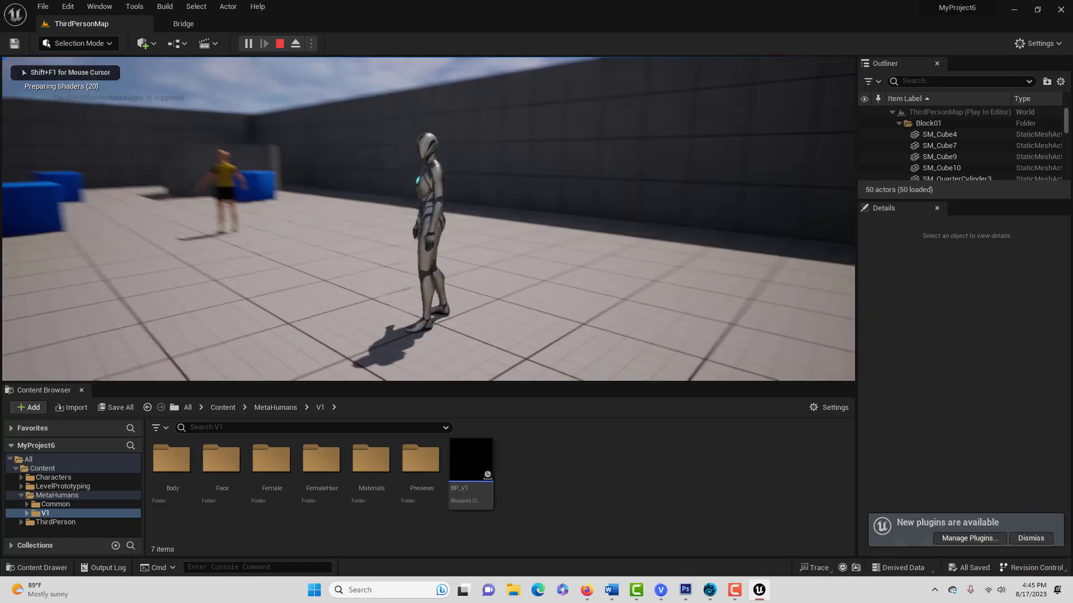
{"action": "key", "text": "w"}
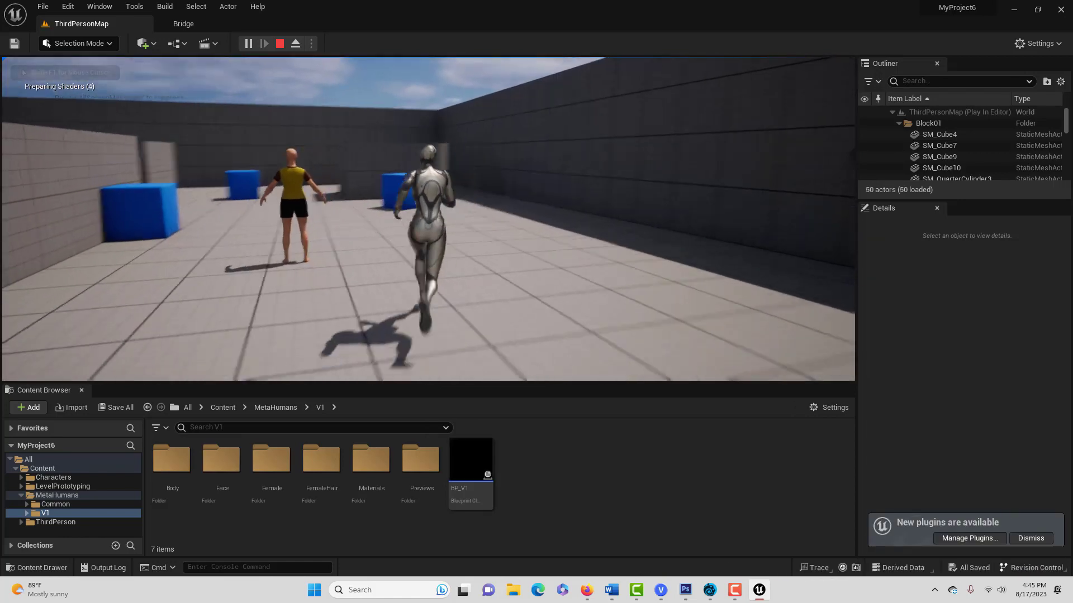
{"action": "key", "text": "w"}
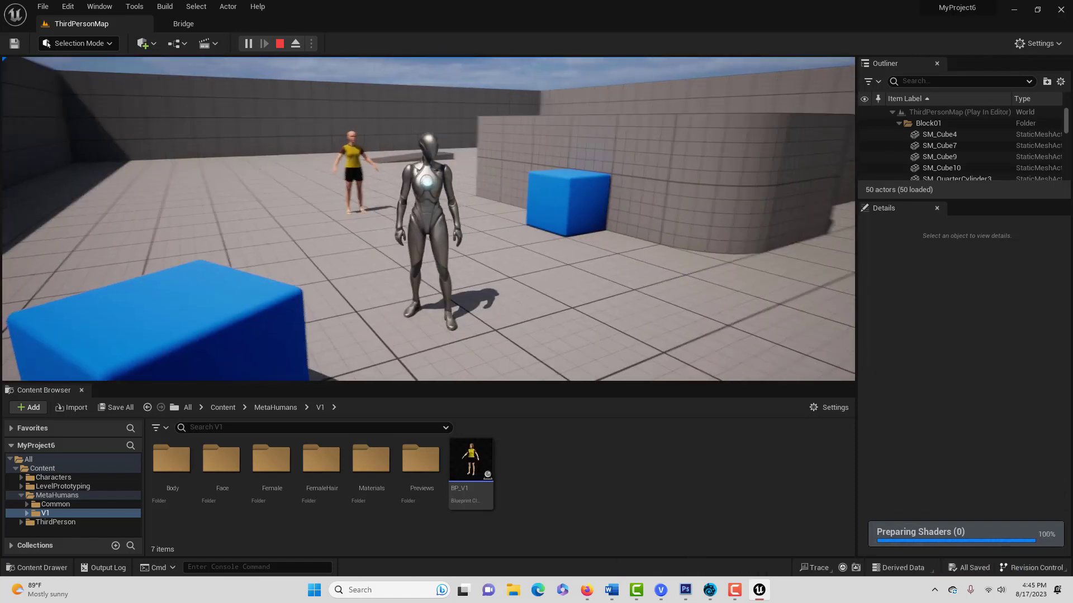
{"action": "key", "text": "w"}
{"action": "key", "text": "w"}
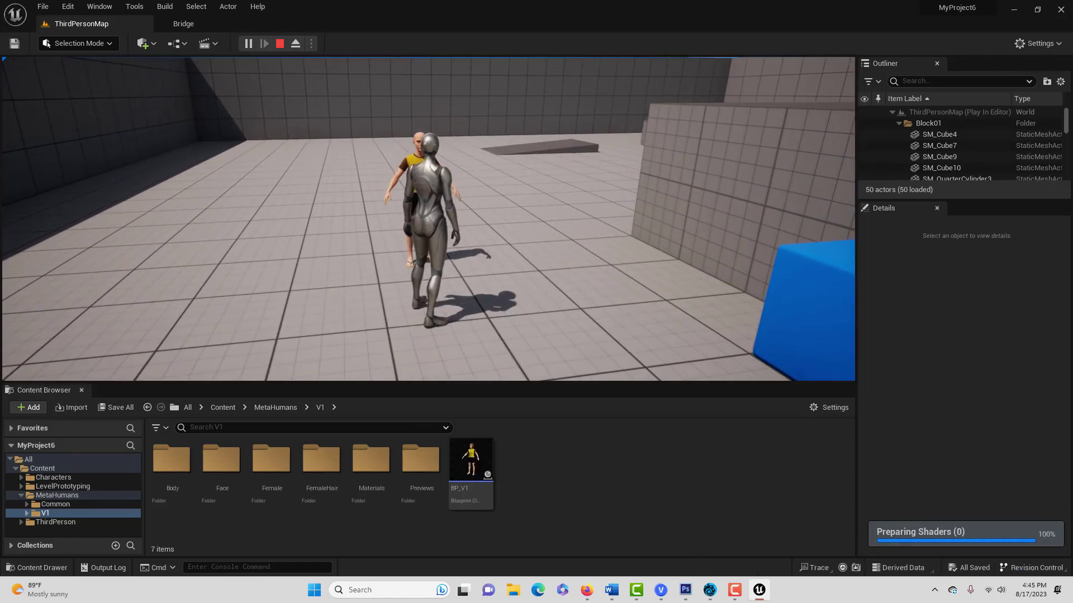
{"action": "key", "text": "w"}
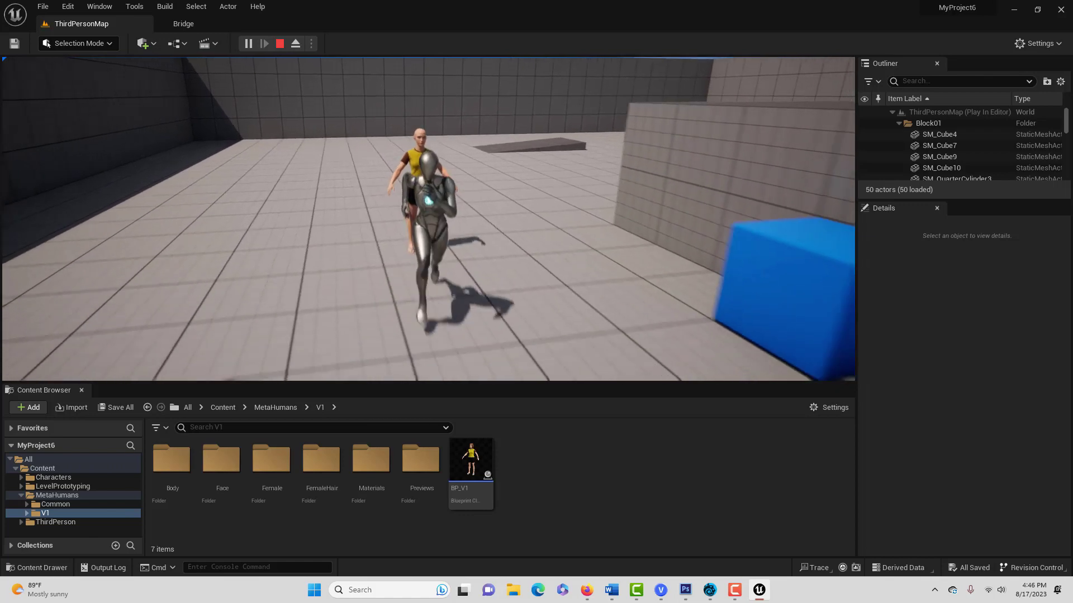
{"action": "key", "text": "w"}
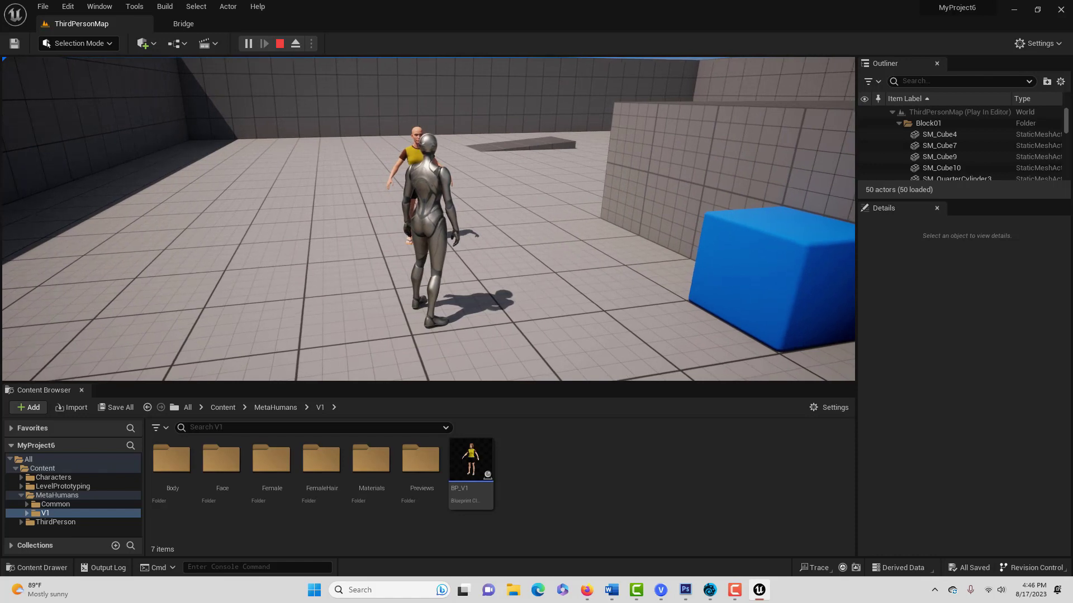
{"action": "key", "text": "Escape"}
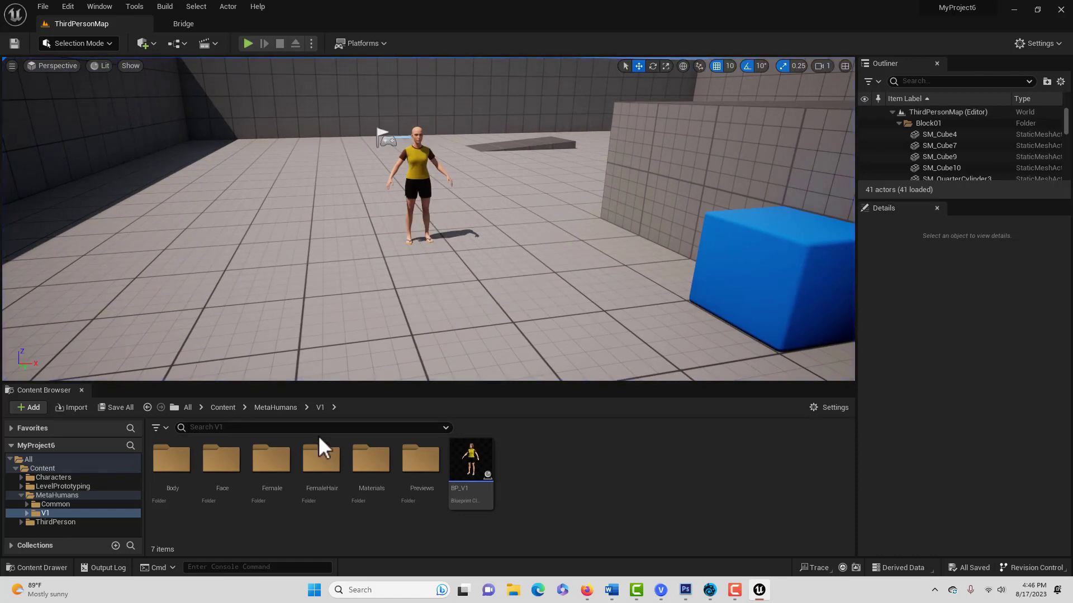
In the BP_V1 Blueprint, set the LODSync component's Forced LOD to 0 and save
{"action": "left_click", "coordinate": [478, 462]}
{"action": "double_click", "coordinate": [478, 463]}
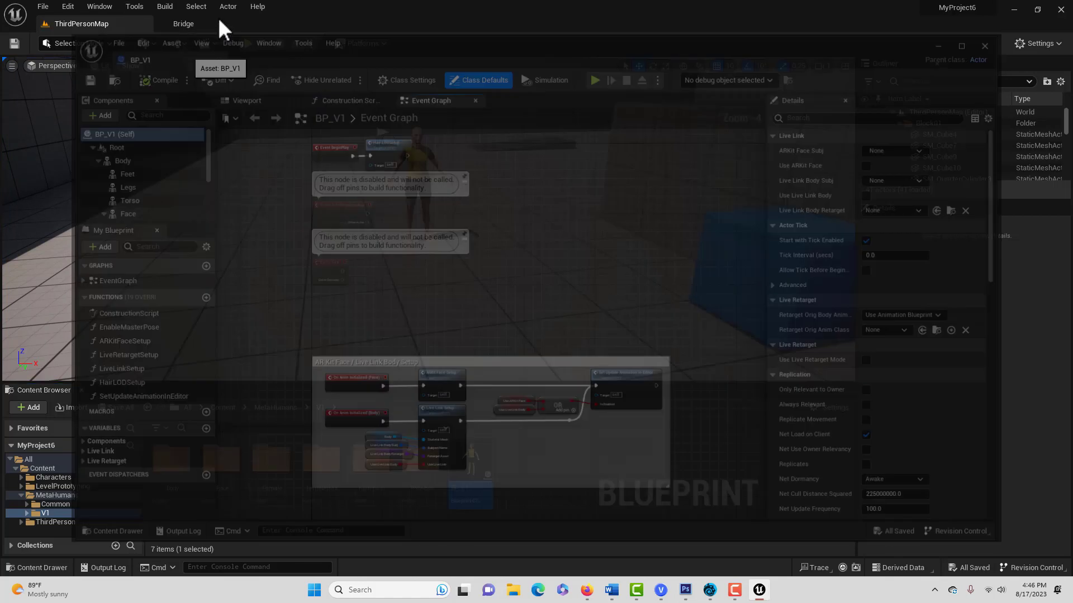
{"action": "left_click_drag", "start_coordinate": [218, 16], "coordinate": [219, 17]}
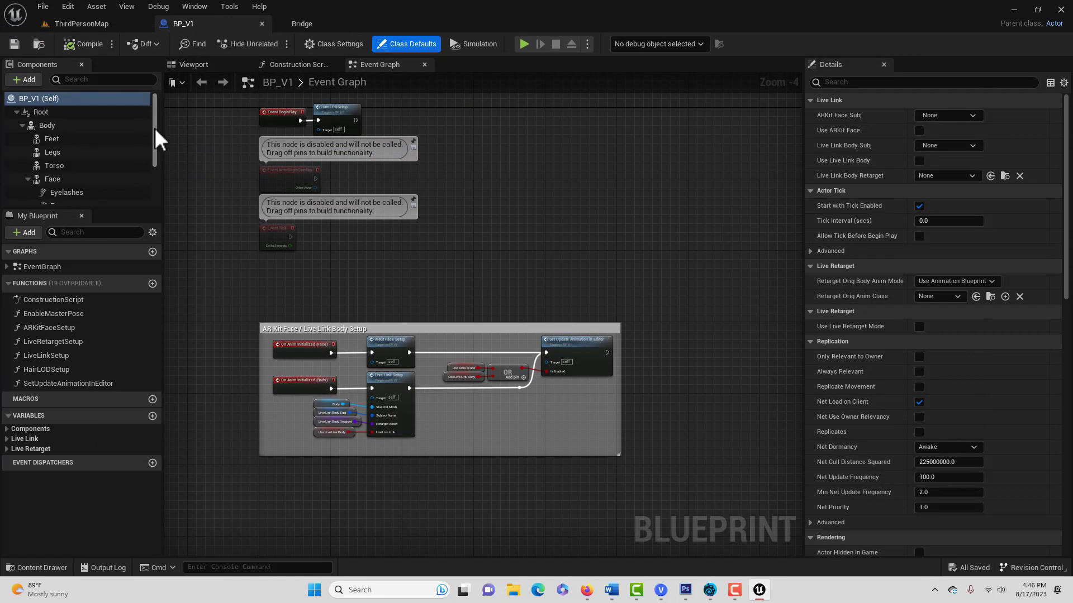
{"action": "left_click_drag", "start_coordinate": [156, 137], "coordinate": [166, 179]}
{"action": "left_click", "coordinate": [50, 198]}
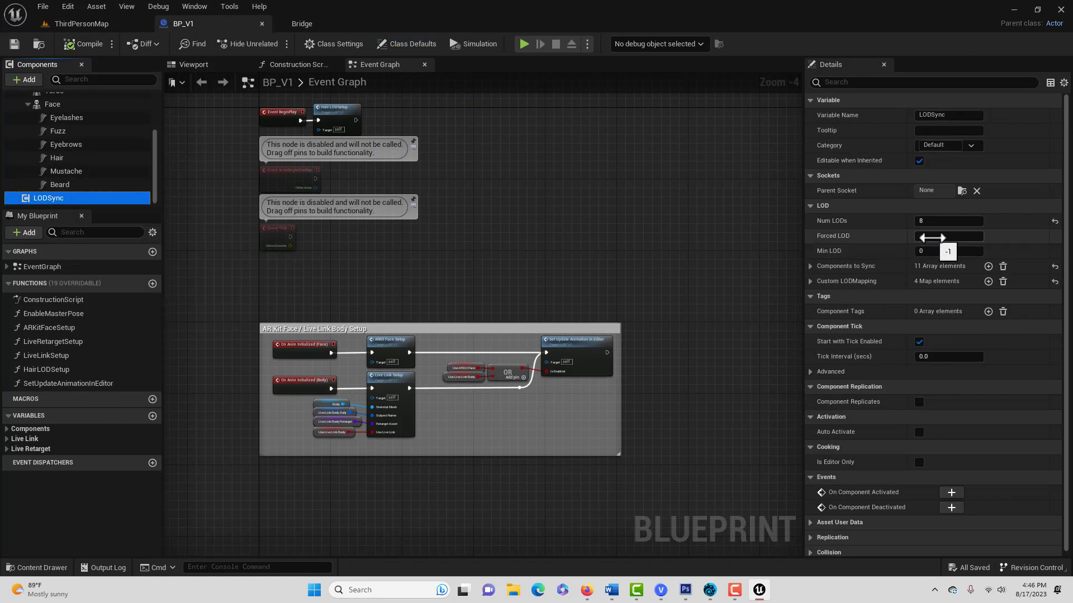
{"action": "left_click", "coordinate": [930, 237]}
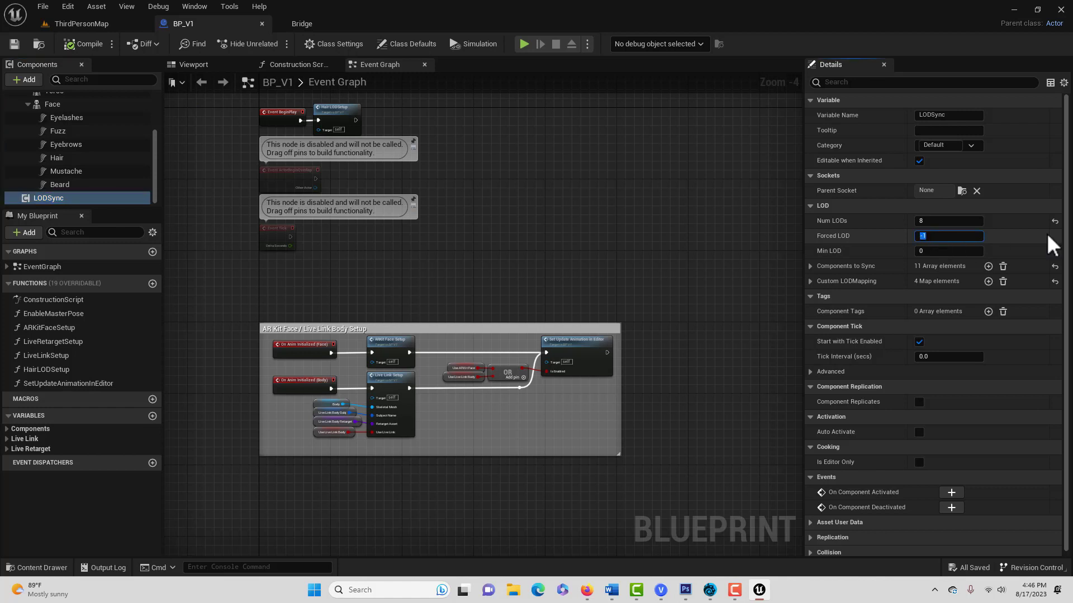
{"action": "type", "text": "0"}
{"action": "left_click", "coordinate": [89, 44]}
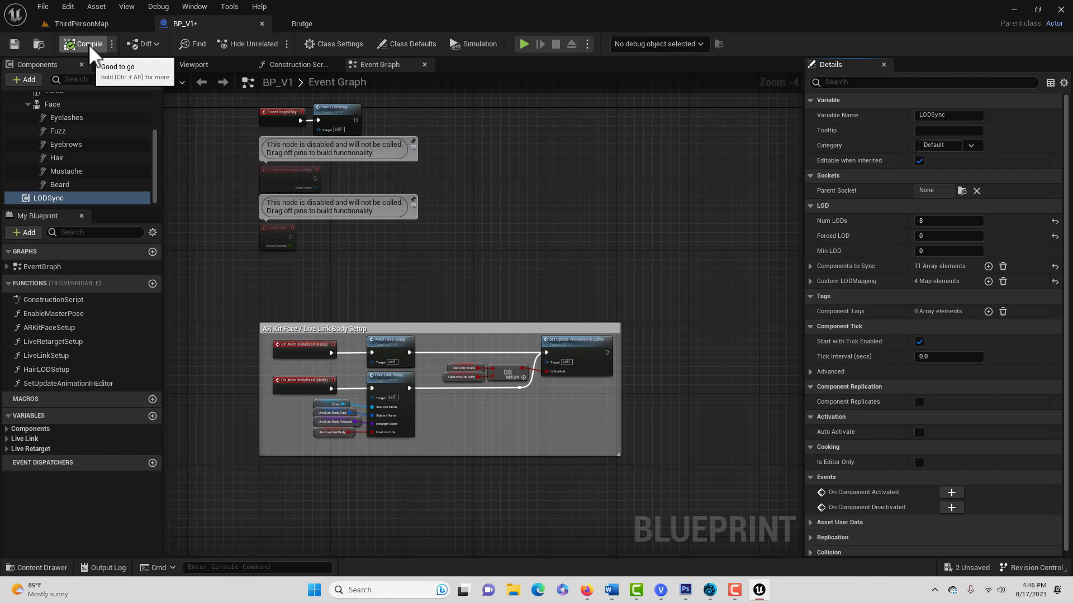
{"action": "left_click", "coordinate": [17, 45]}
{"action": "left_click", "coordinate": [66, 26]}
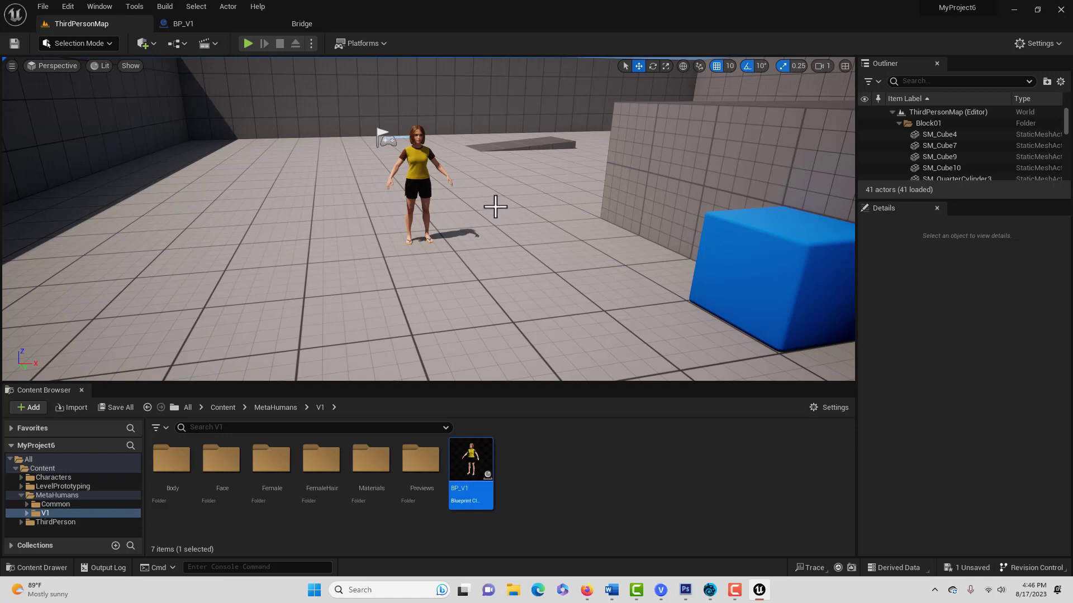
Drag MF_Idle from Characters/Mannequins/Animations/Quinn into the level beside the MetaHuman
{"action": "left_click", "coordinate": [66, 477]}
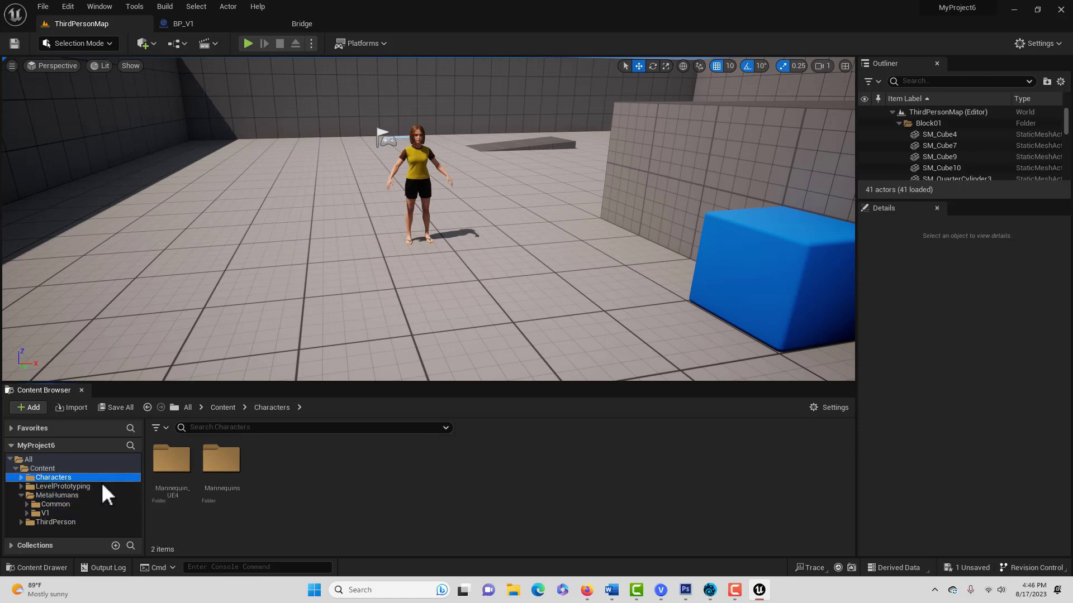
{"action": "double_click", "coordinate": [217, 473]}
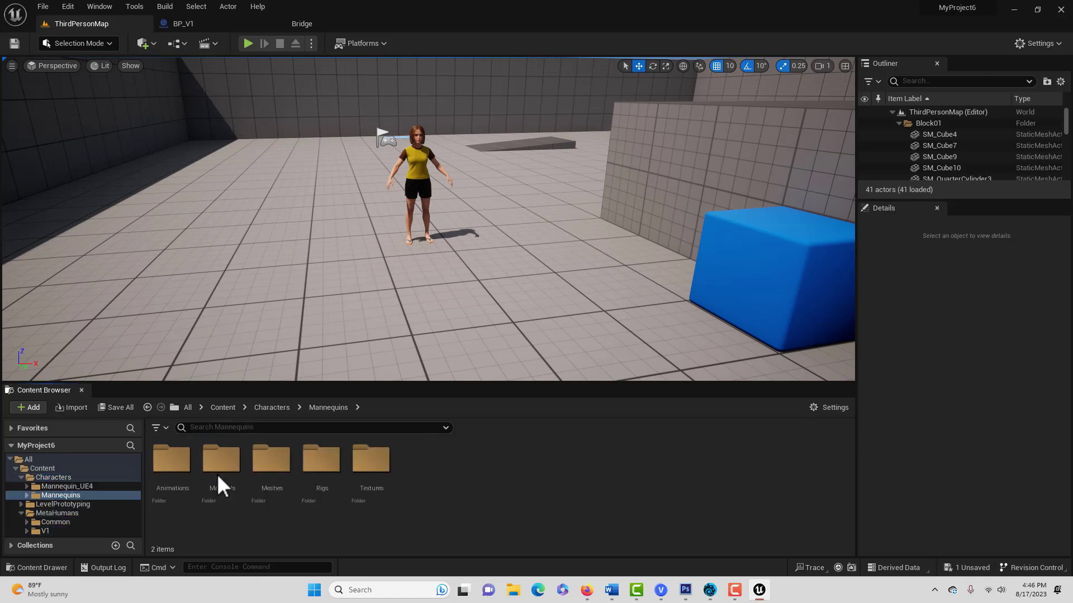
{"action": "double_click", "coordinate": [182, 469]}
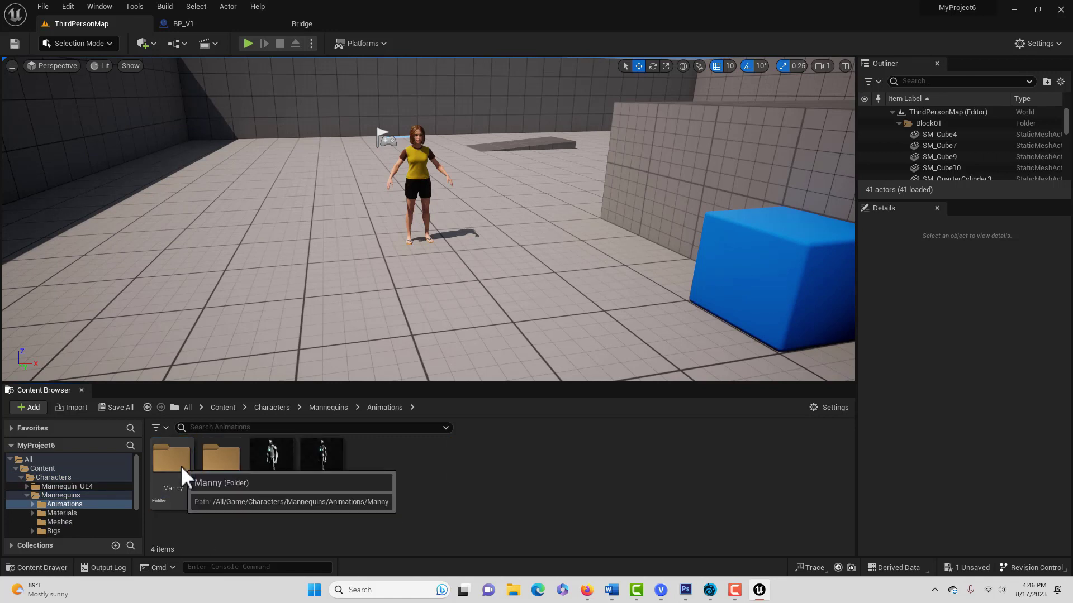
{"action": "double_click", "coordinate": [214, 472]}
{"action": "left_click_drag", "start_coordinate": [226, 474], "coordinate": [498, 231]}
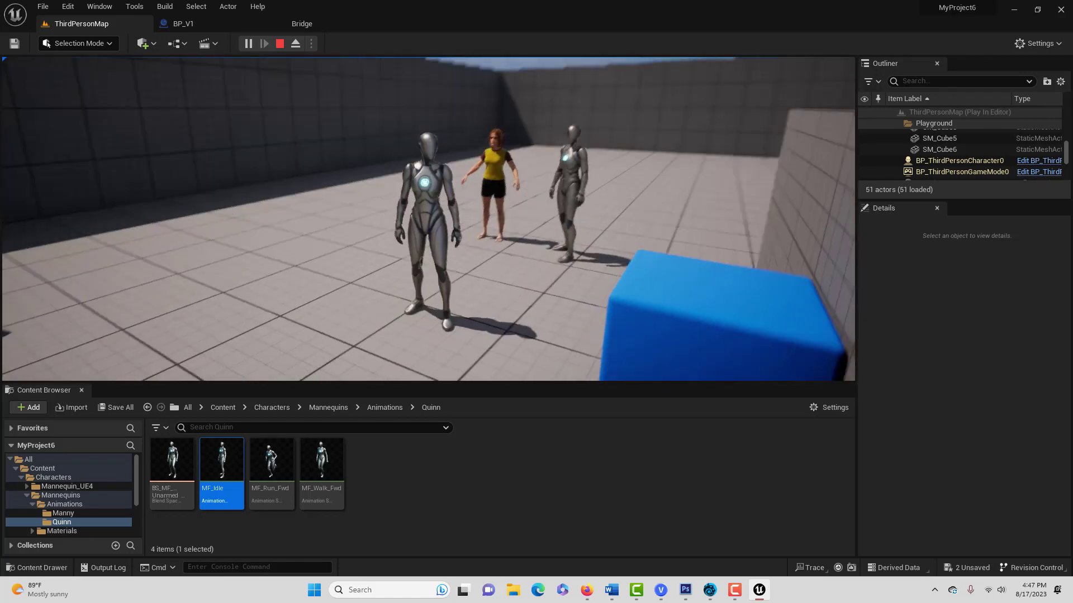
Run the player character forward with W past the mannequin and MetaHuman, then exit with Esc
{"action": "key", "text": "w"}
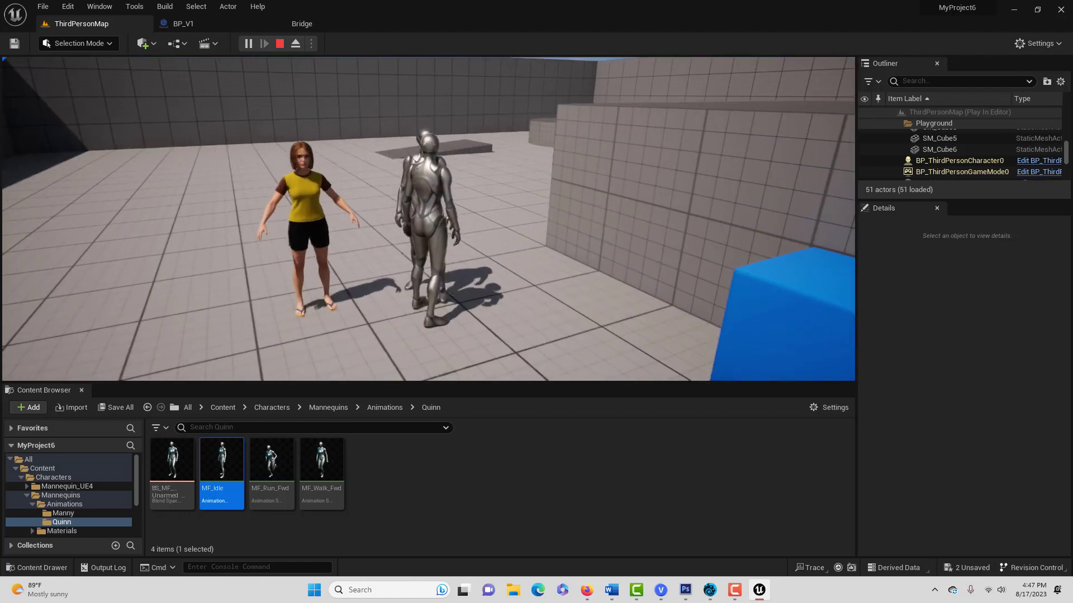
{"action": "key", "text": "w"}
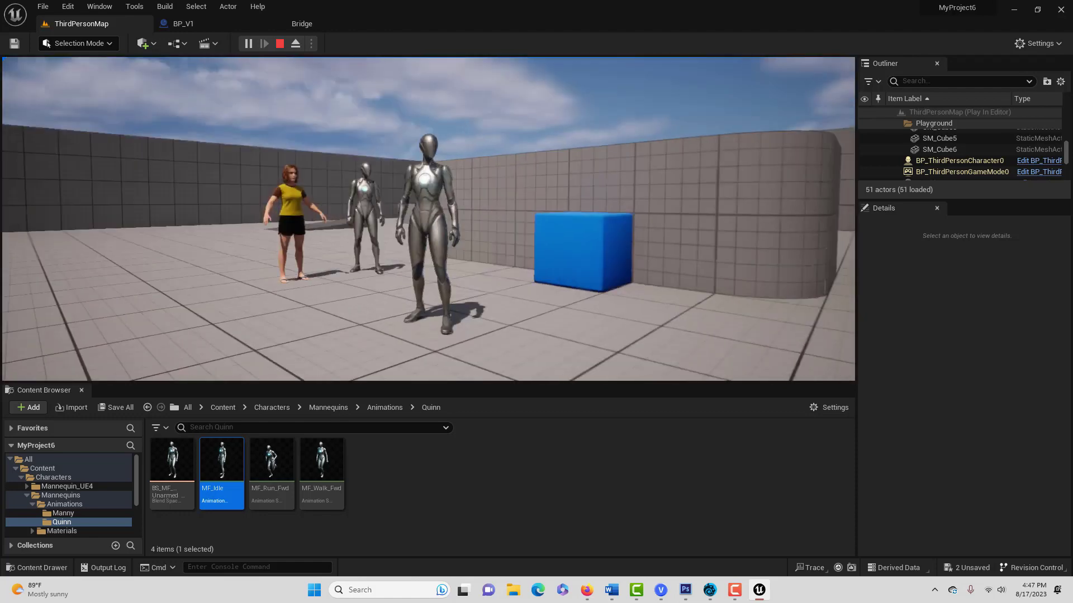
{"action": "key", "text": "w"}
{"action": "key", "text": "w"}
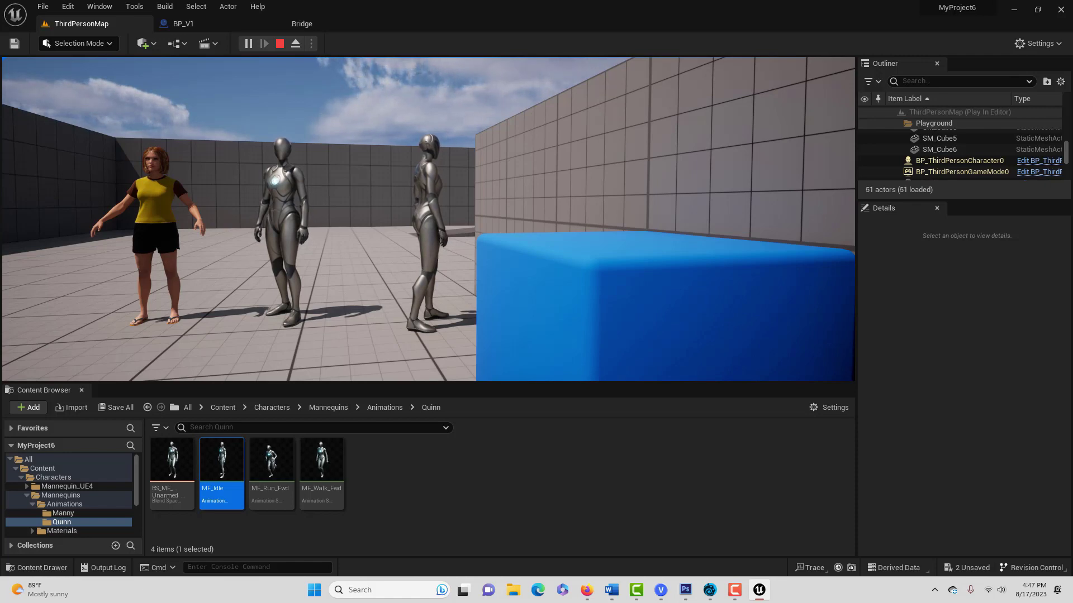
{"action": "key", "text": "Escape"}
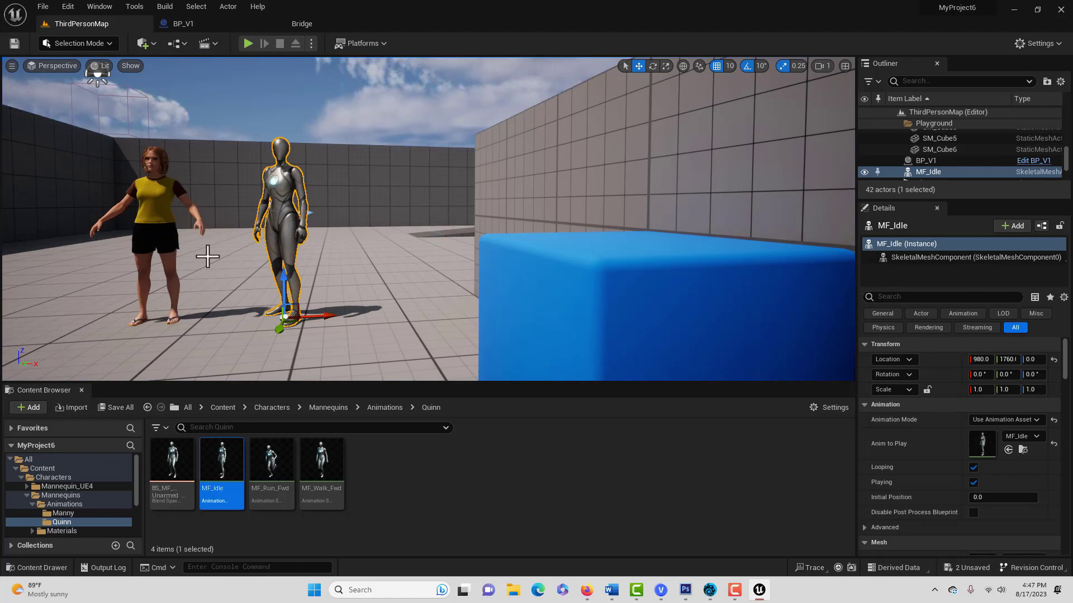
{"action": "left_click", "coordinate": [62, 495]}
Open RTG_Mannequin from Mannequins/Rigs and set its Target IKRig Asset to IK_metahuman
{"action": "double_click", "coordinate": [324, 460]}
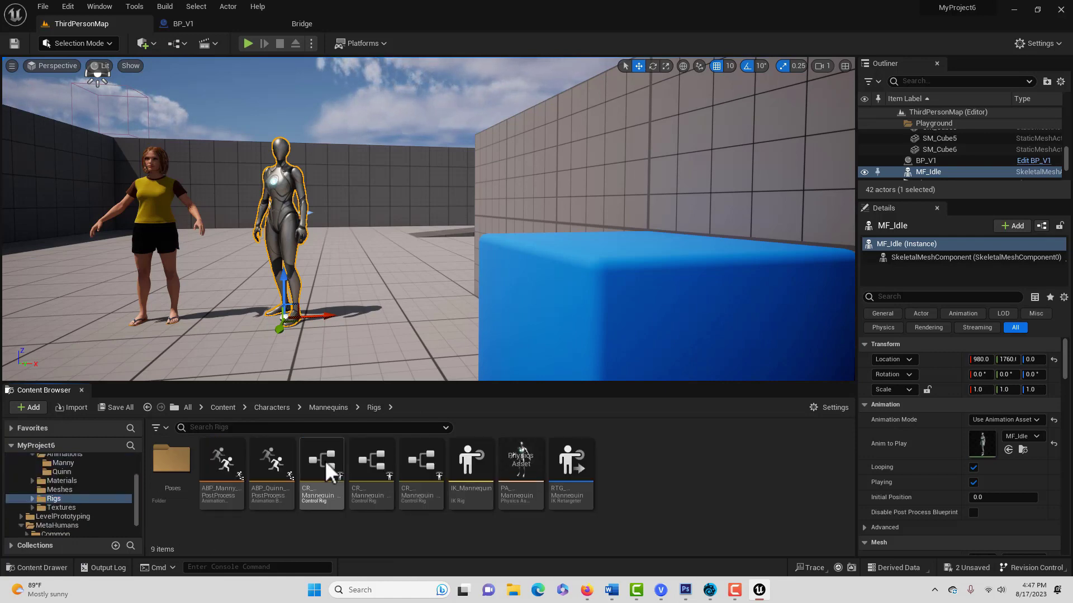
{"action": "double_click", "coordinate": [580, 468]}
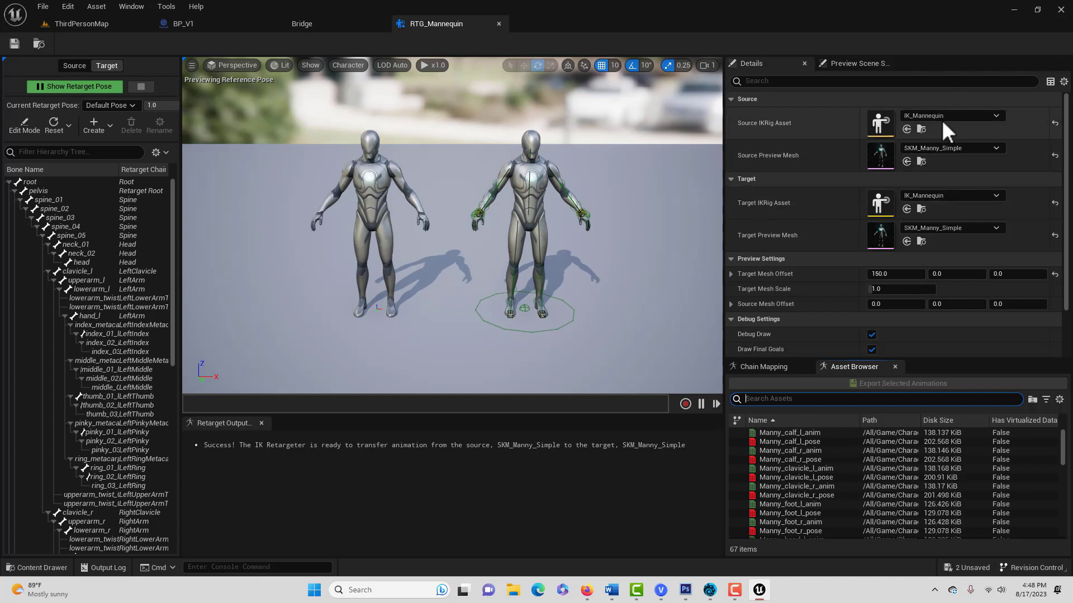
{"action": "left_click", "coordinate": [995, 197]}
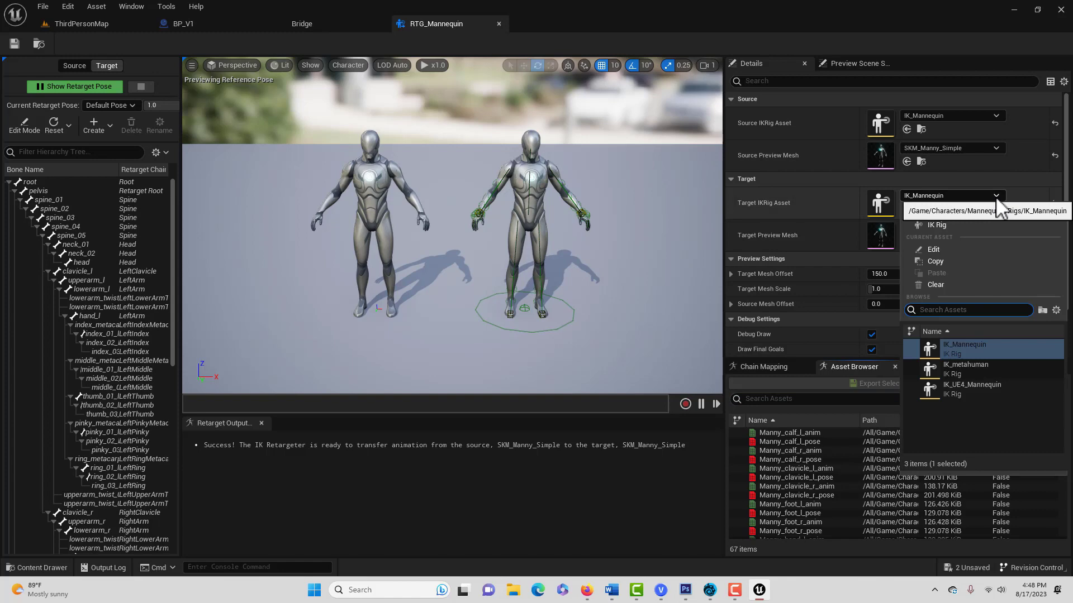
{"action": "left_click", "coordinate": [994, 370]}
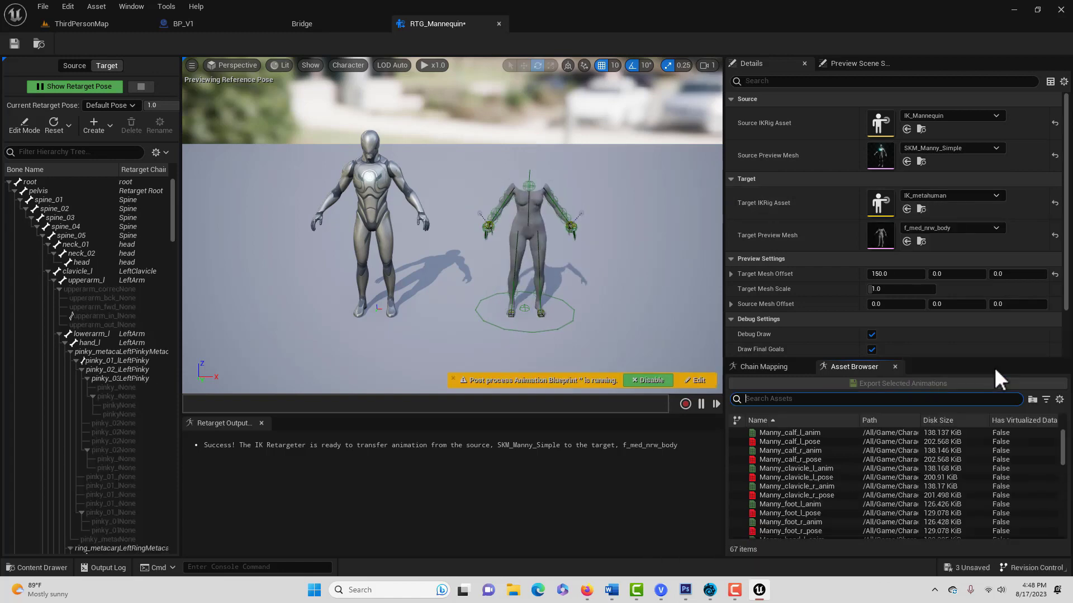
{"action": "left_click", "coordinate": [221, 35]}
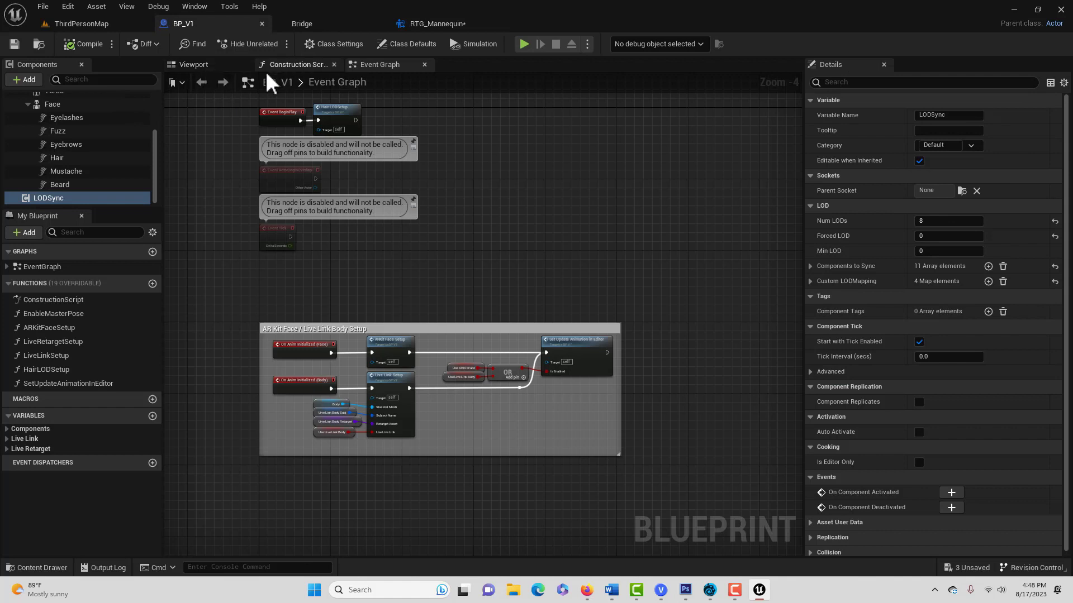
{"action": "scroll", "coordinate": [74, 129], "scroll_direction": "up", "scroll_amount": 2}
{"action": "scroll", "coordinate": [74, 125], "scroll_direction": "up", "scroll_amount": 1}
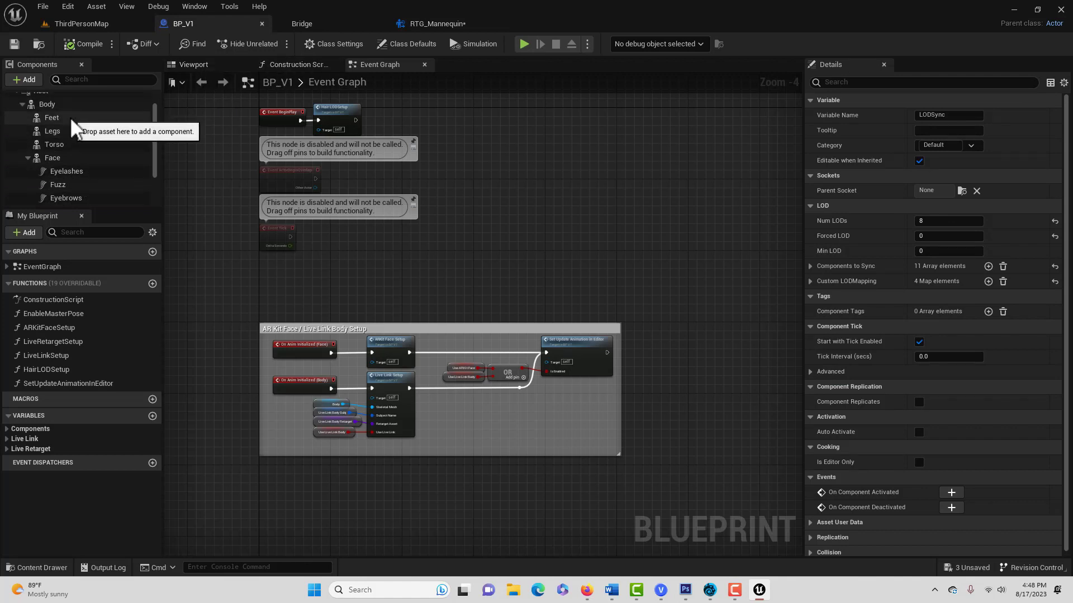
{"action": "left_click", "coordinate": [44, 104]}
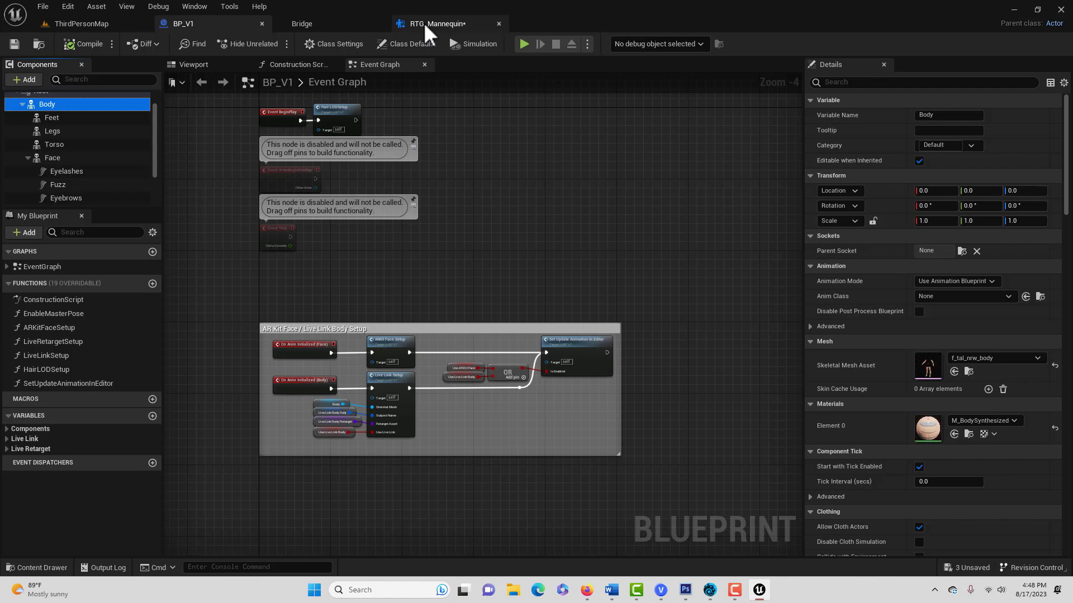
{"action": "left_click", "coordinate": [368, 23]}
{"action": "left_click", "coordinate": [239, 24]}
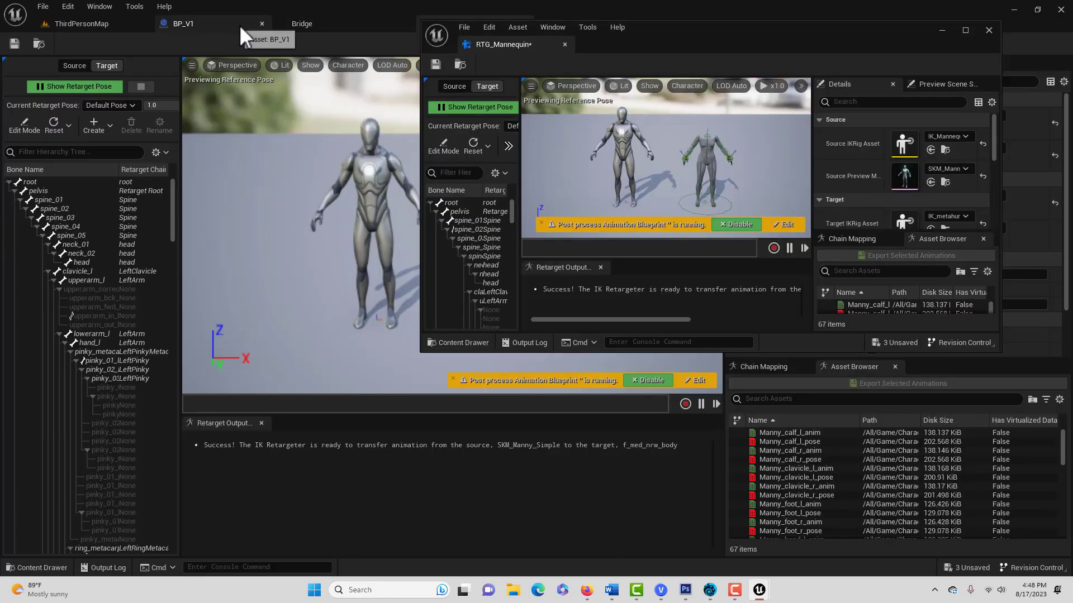
{"action": "left_click_drag", "start_coordinate": [511, 47], "coordinate": [567, 24]}
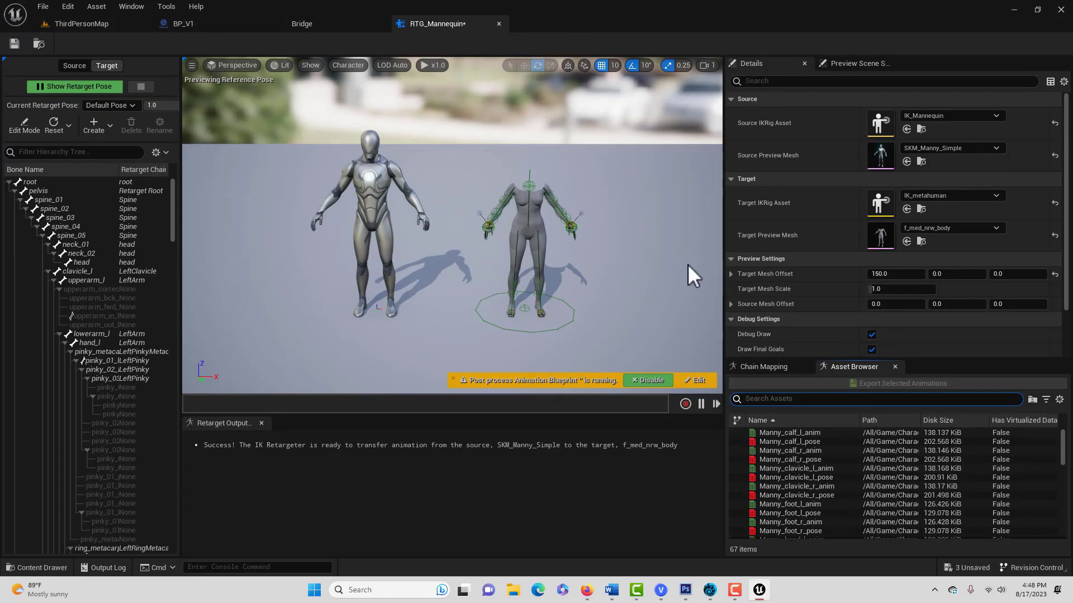
Pick f_tal_nrw_body from the retargeter's Target Preview Mesh list
{"action": "left_click", "coordinate": [994, 228]}
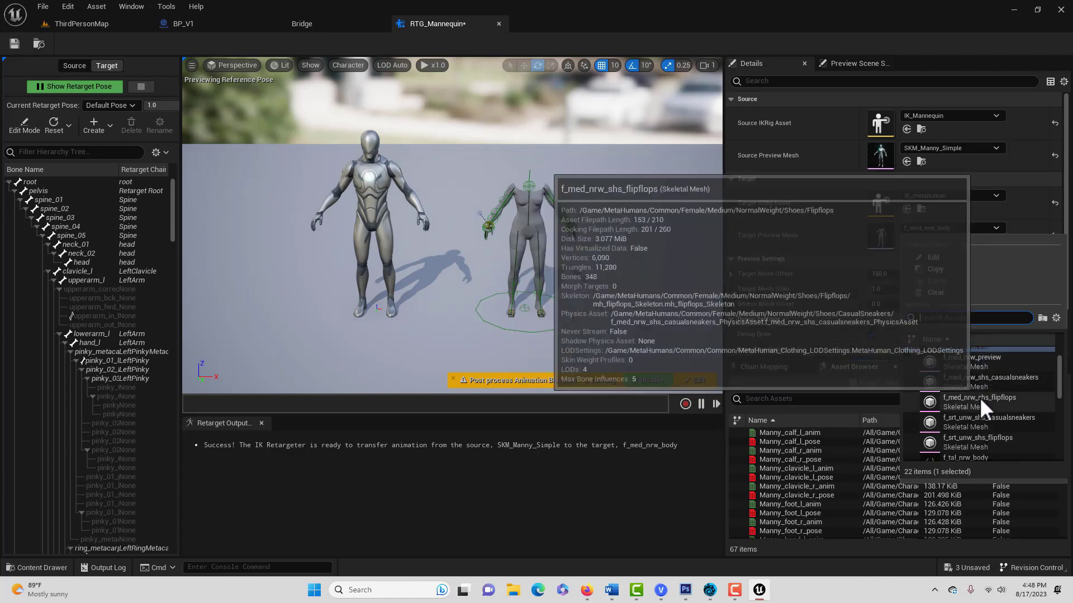
{"action": "scroll", "coordinate": [980, 398], "scroll_direction": "down", "scroll_amount": 3}
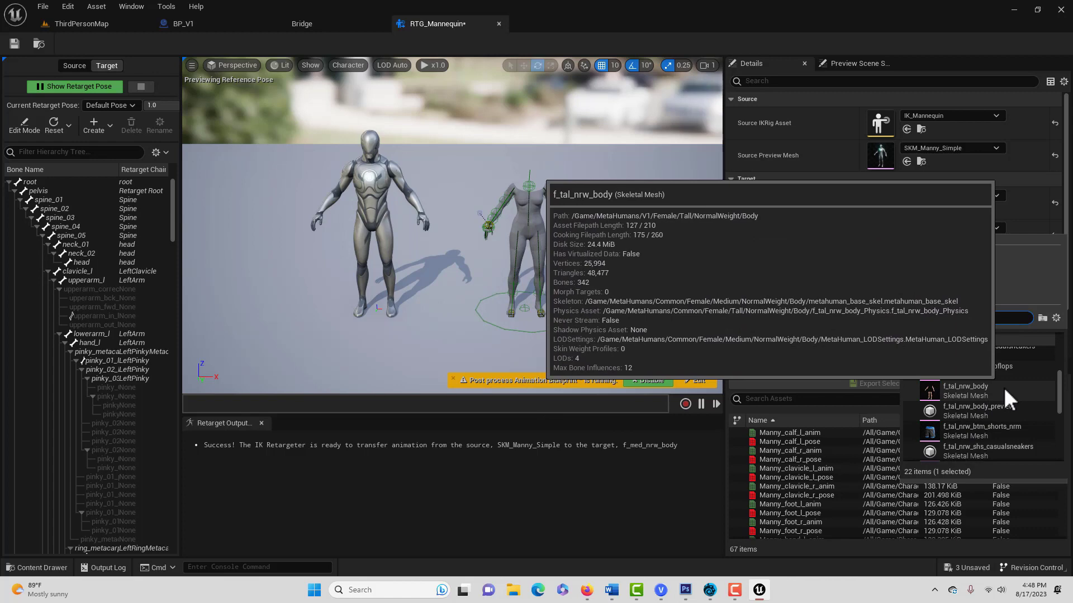
{"action": "scroll", "coordinate": [1000, 384], "scroll_direction": "up", "scroll_amount": 3}
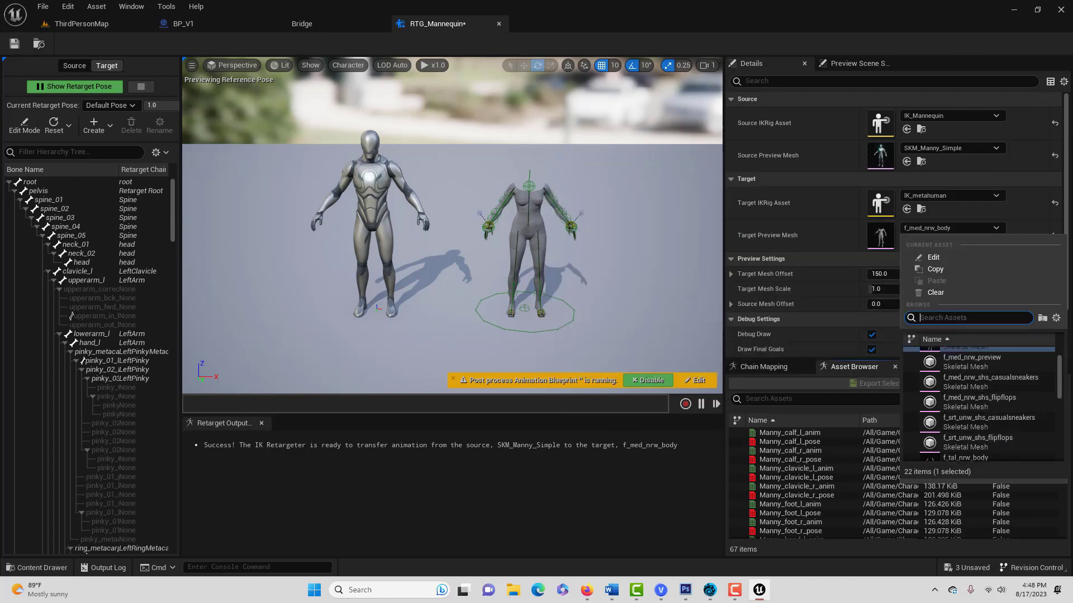
{"action": "scroll", "coordinate": [997, 386], "scroll_direction": "up", "scroll_amount": 1}
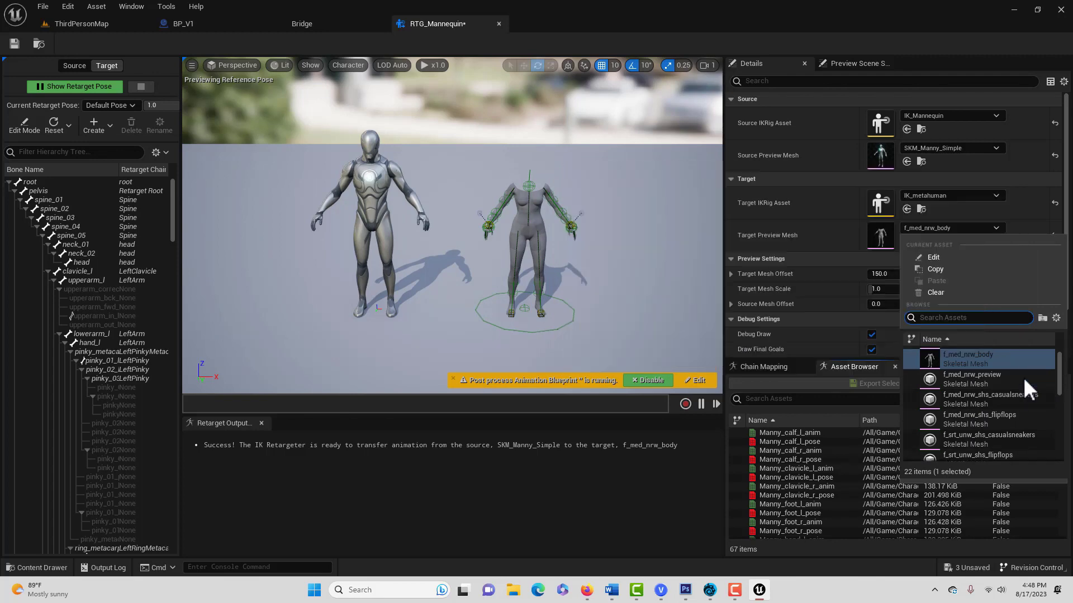
{"action": "scroll", "coordinate": [1023, 377], "scroll_direction": "down", "scroll_amount": 3}
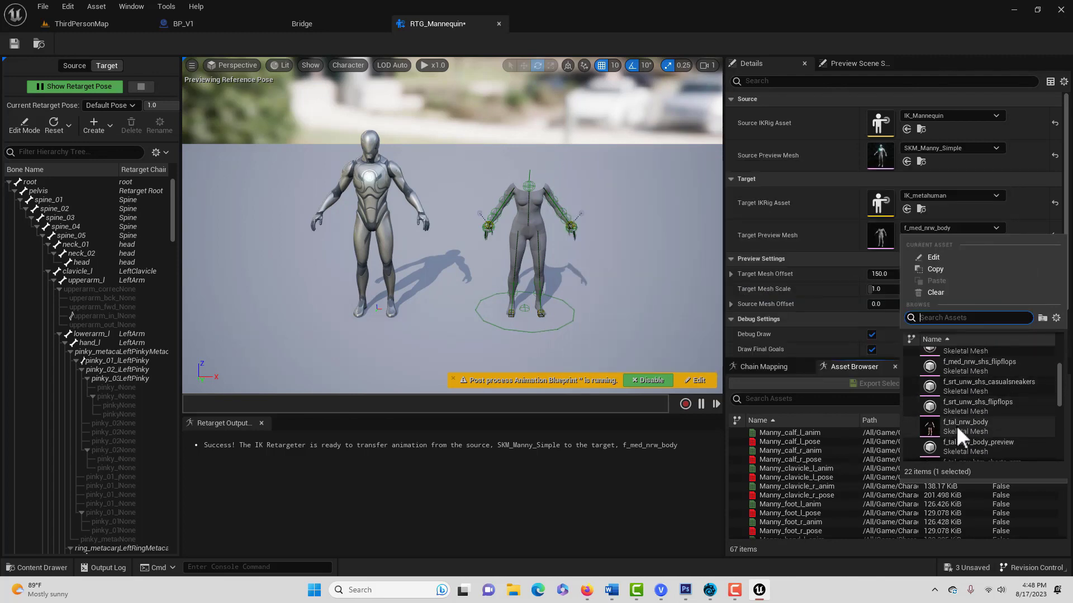
{"action": "mouse_move", "coordinate": [957, 425]}
{"action": "left_click", "coordinate": [956, 425]}
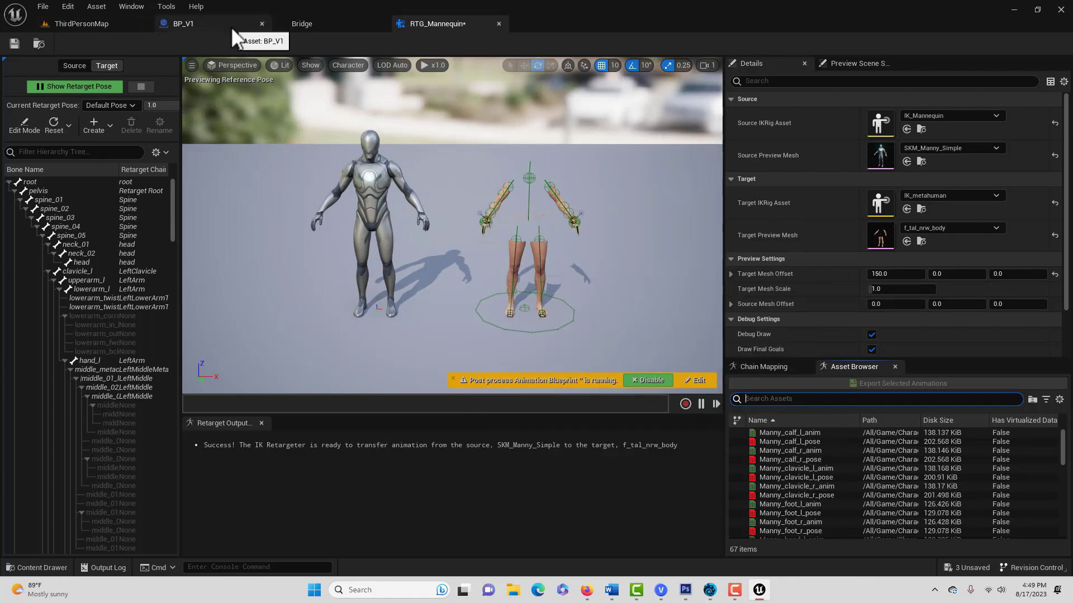
Browse Characters/Mannequins/Animations/Quinn in ThirdPersonMap's Content Browser, then return to RTG_Mannequin
{"action": "left_click", "coordinate": [106, 23]}
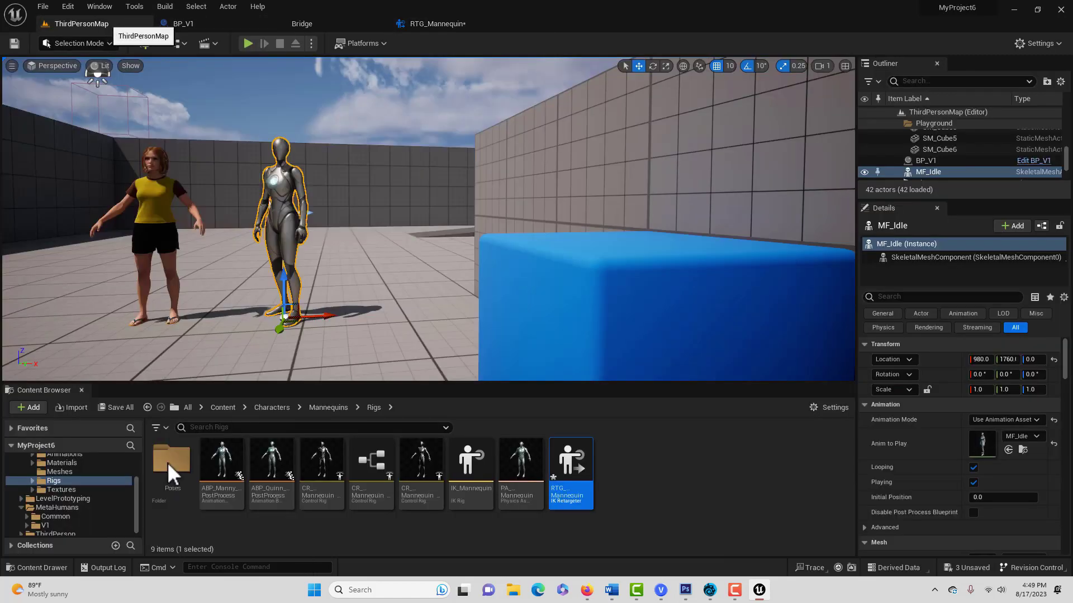
{"action": "scroll", "coordinate": [58, 472], "scroll_direction": "up", "scroll_amount": 2}
{"action": "left_click", "coordinate": [63, 487]}
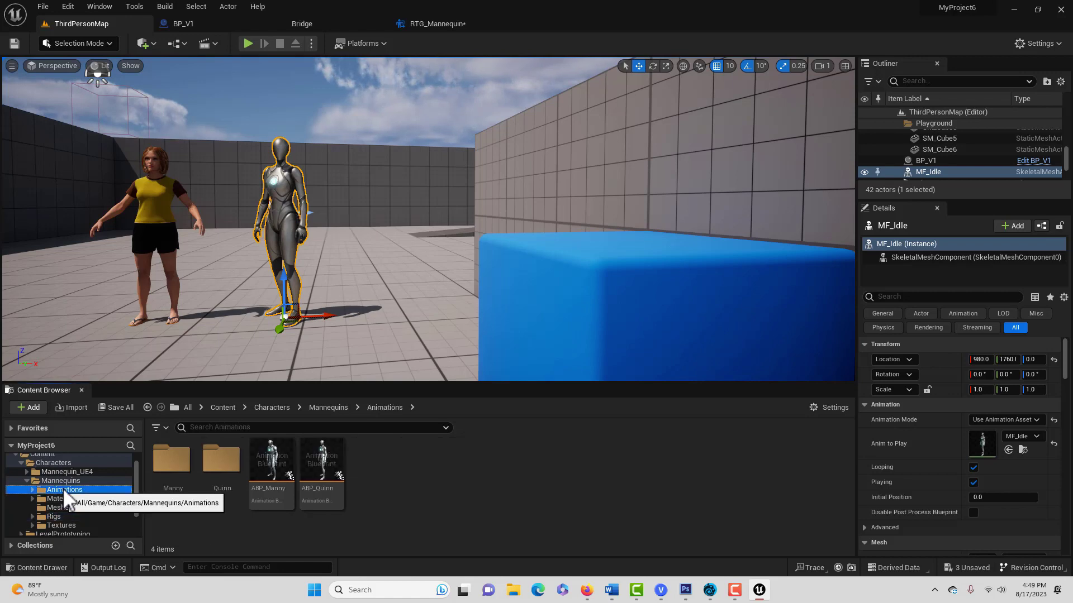
{"action": "double_click", "coordinate": [234, 473]}
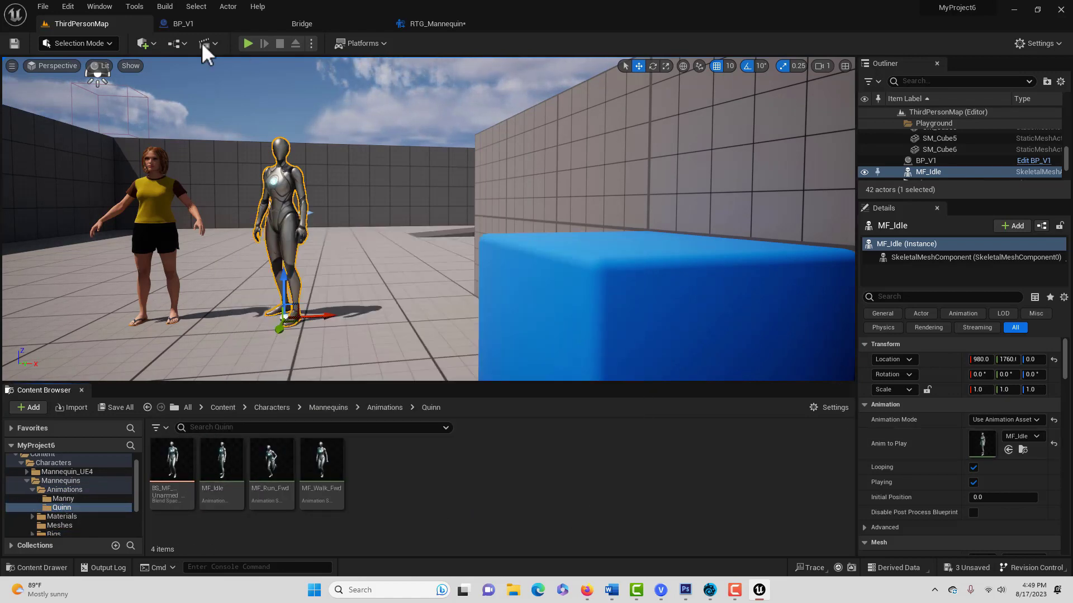
{"action": "left_click", "coordinate": [433, 24]}
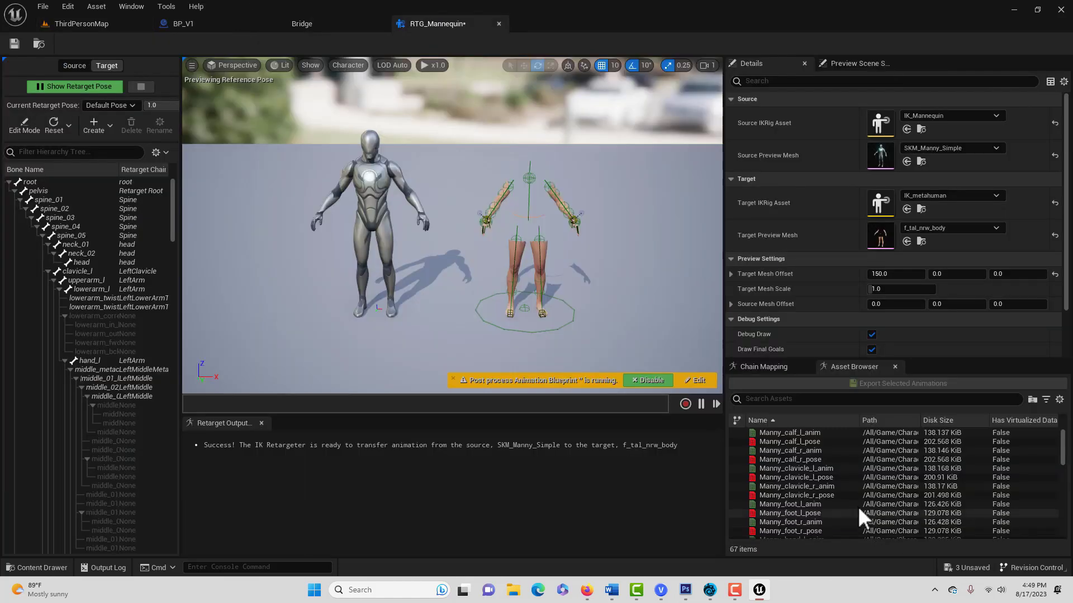
Search the Asset Browser for MF_Idle and export its retargeted version into Content
{"action": "scroll", "coordinate": [810, 463], "scroll_direction": "down", "scroll_amount": 2}
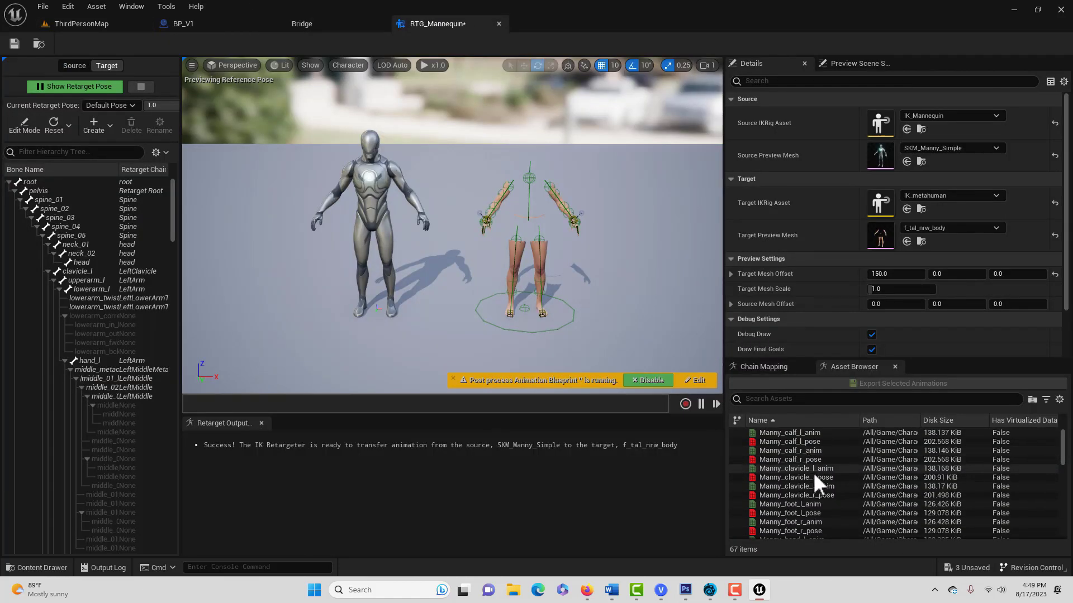
{"action": "scroll", "coordinate": [816, 464], "scroll_direction": "down", "scroll_amount": 10}
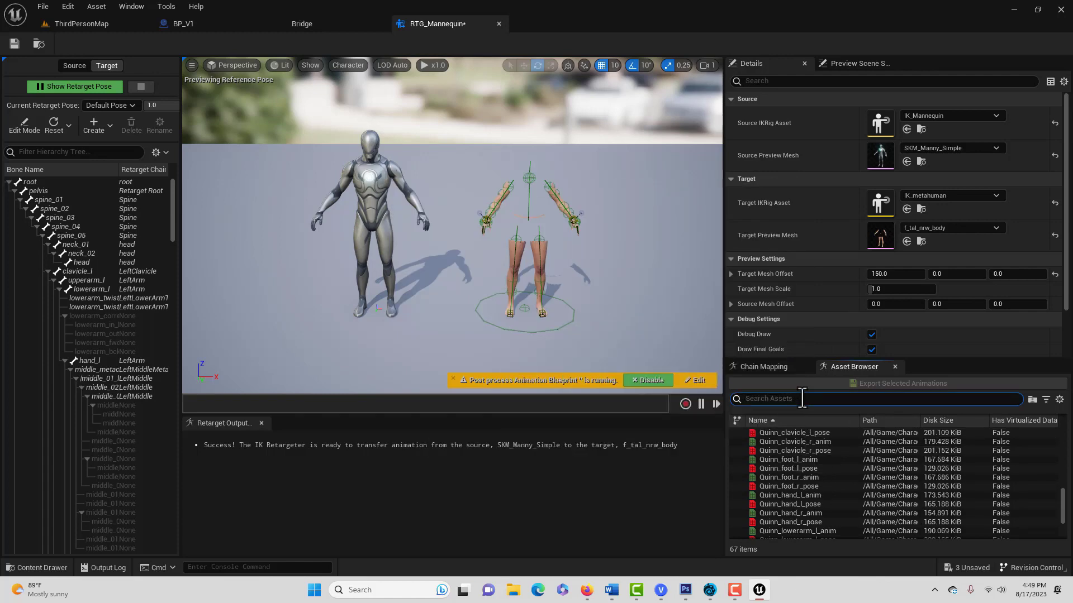
{"action": "type", "text": "le"}
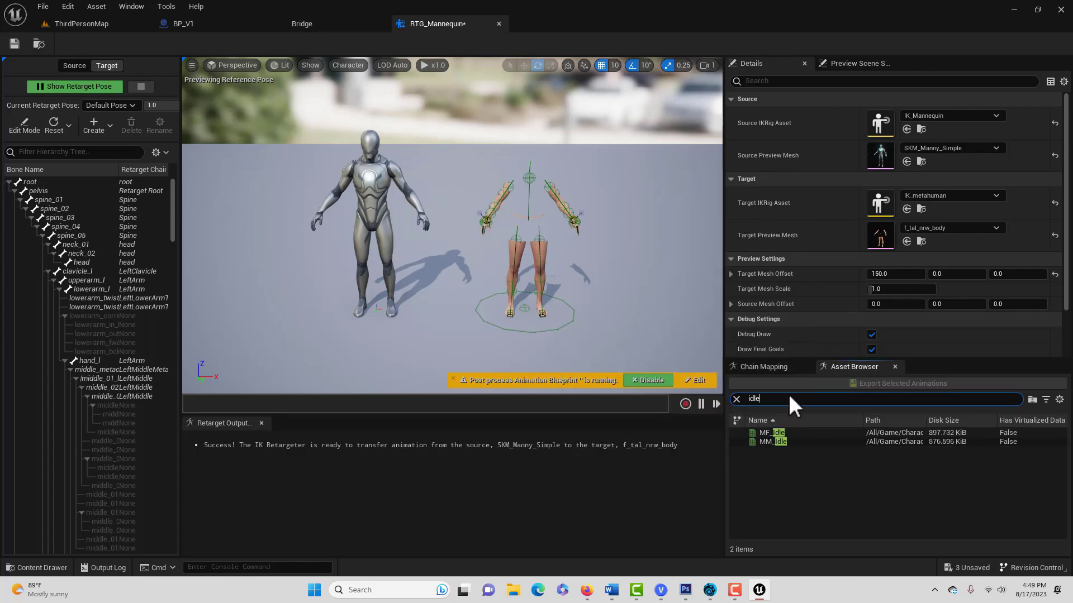
{"action": "left_click", "coordinate": [787, 434]}
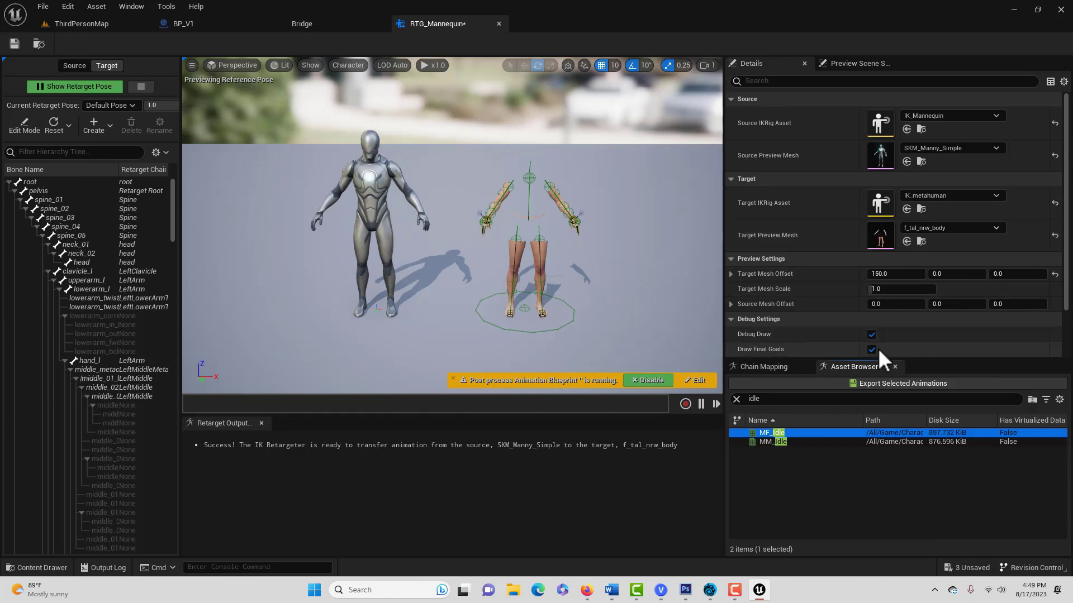
{"action": "left_click", "coordinate": [886, 383]}
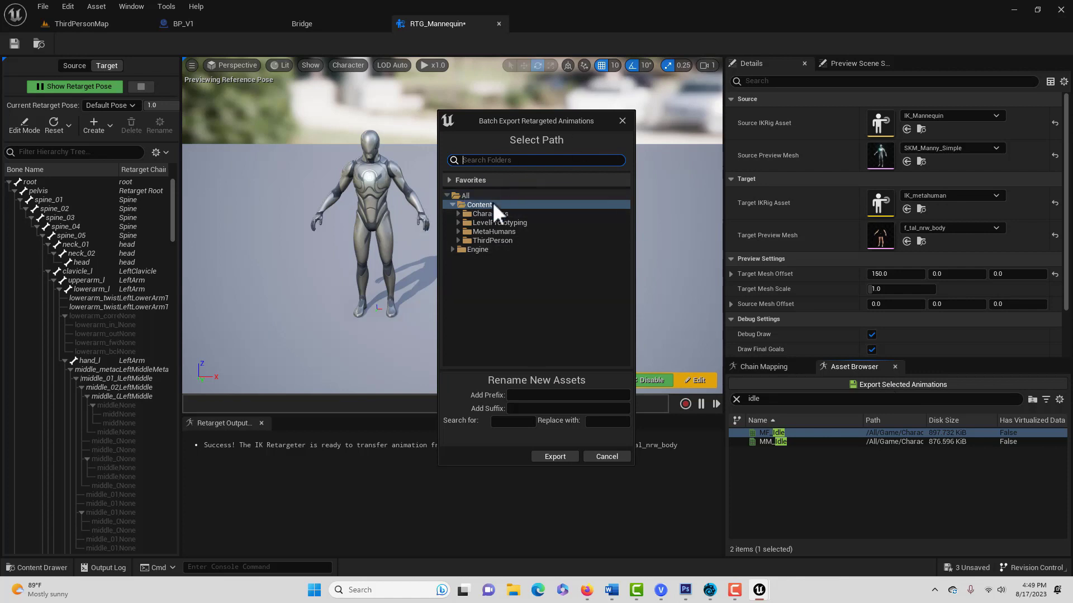
{"action": "left_click", "coordinate": [555, 457]}
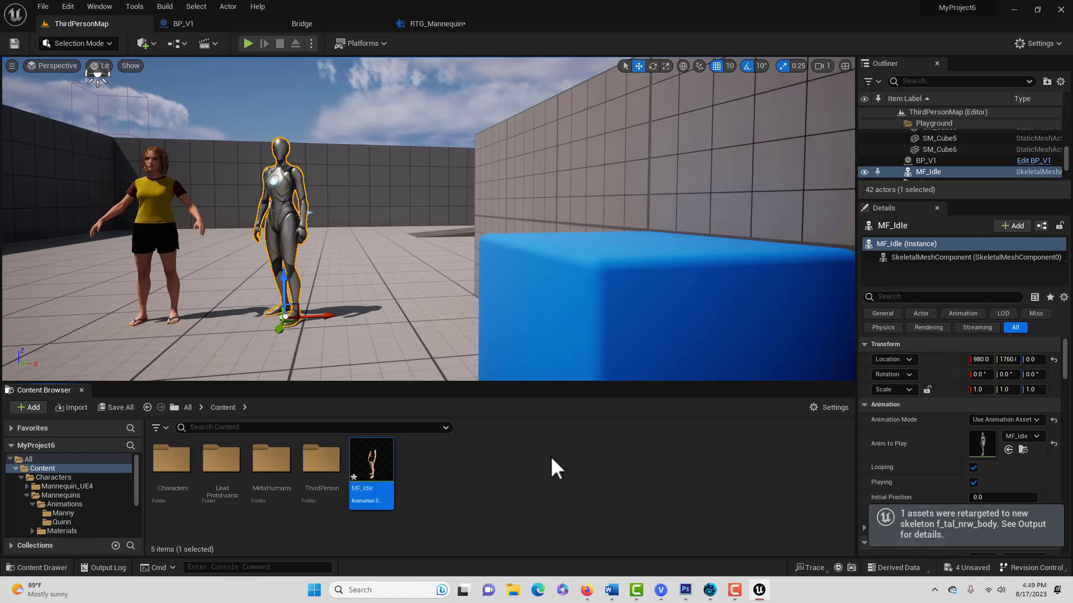
Save the level, then set BP_V1's Body to Use Animation Asset with MF_Idle as Anim to Play
{"action": "left_click", "coordinate": [150, 175]}
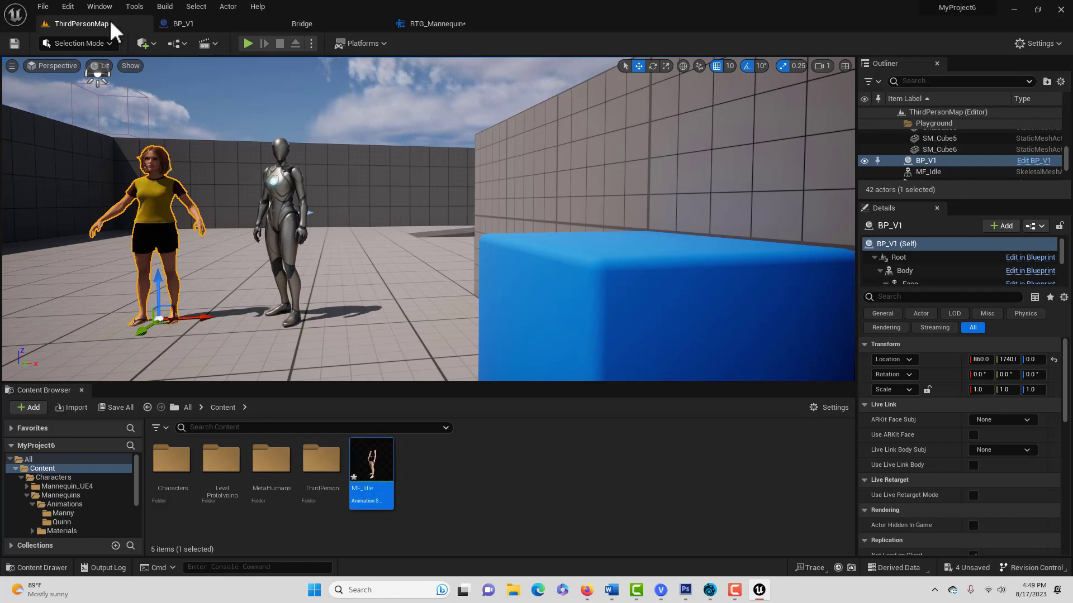
{"action": "left_click", "coordinate": [16, 44]}
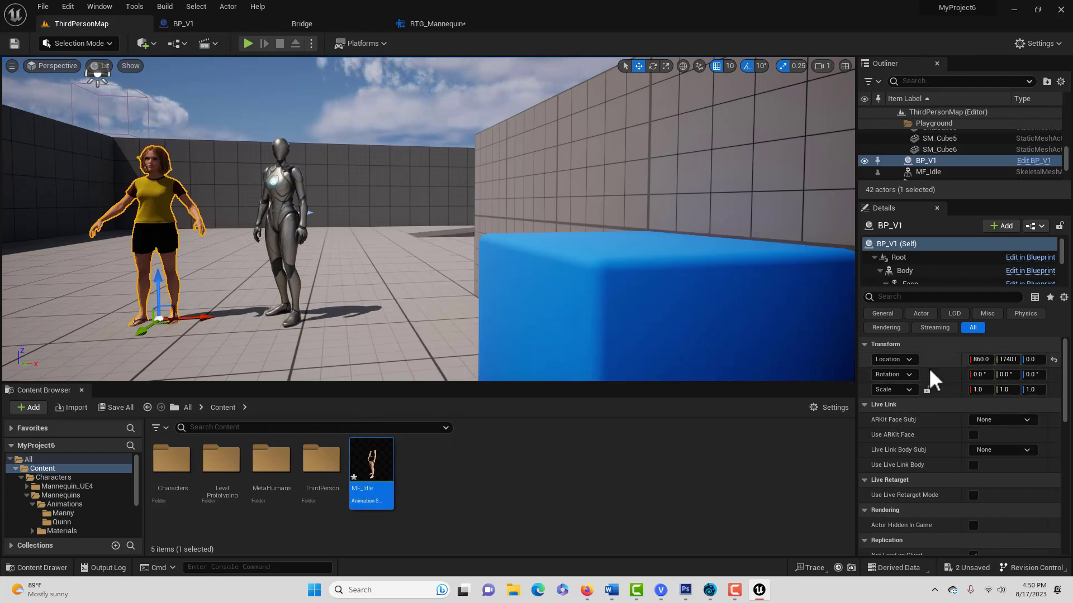
{"action": "left_click", "coordinate": [925, 268]}
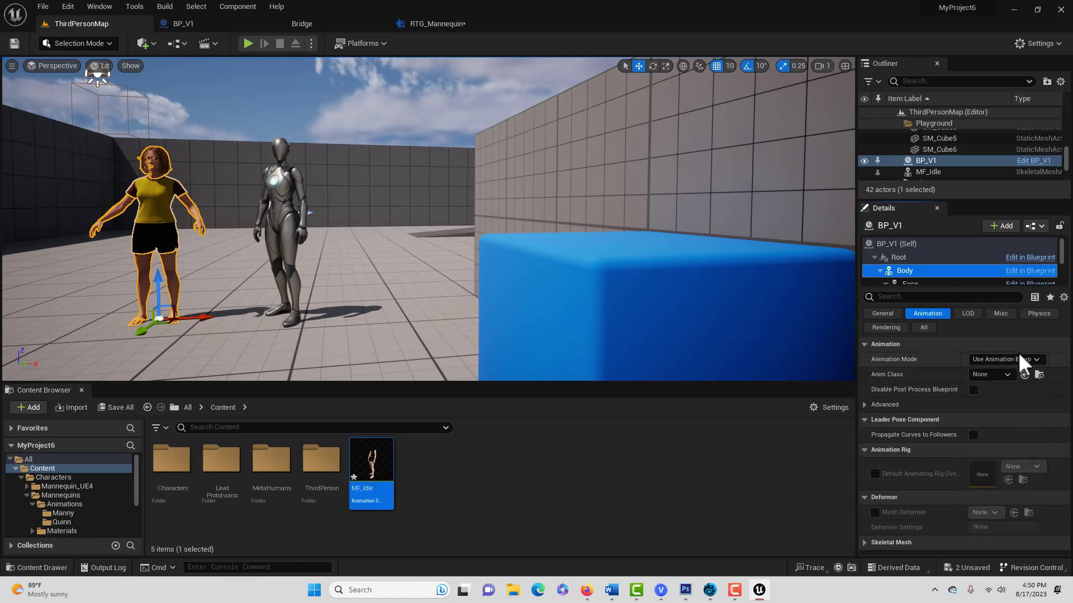
{"action": "left_click", "coordinate": [1039, 360]}
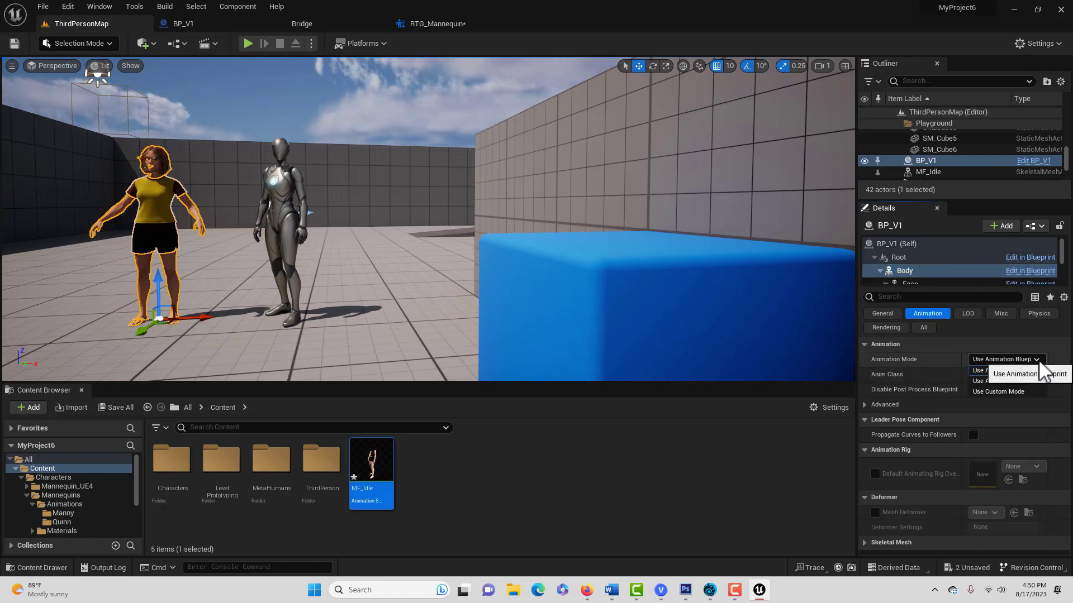
{"action": "left_click", "coordinate": [1018, 382]}
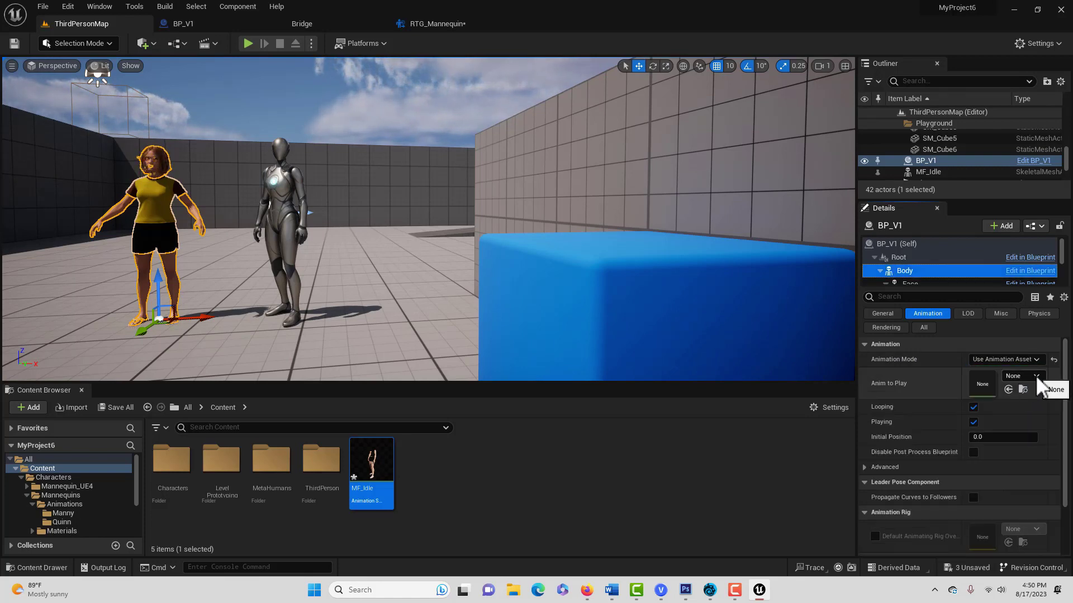
{"action": "left_click", "coordinate": [1035, 376]}
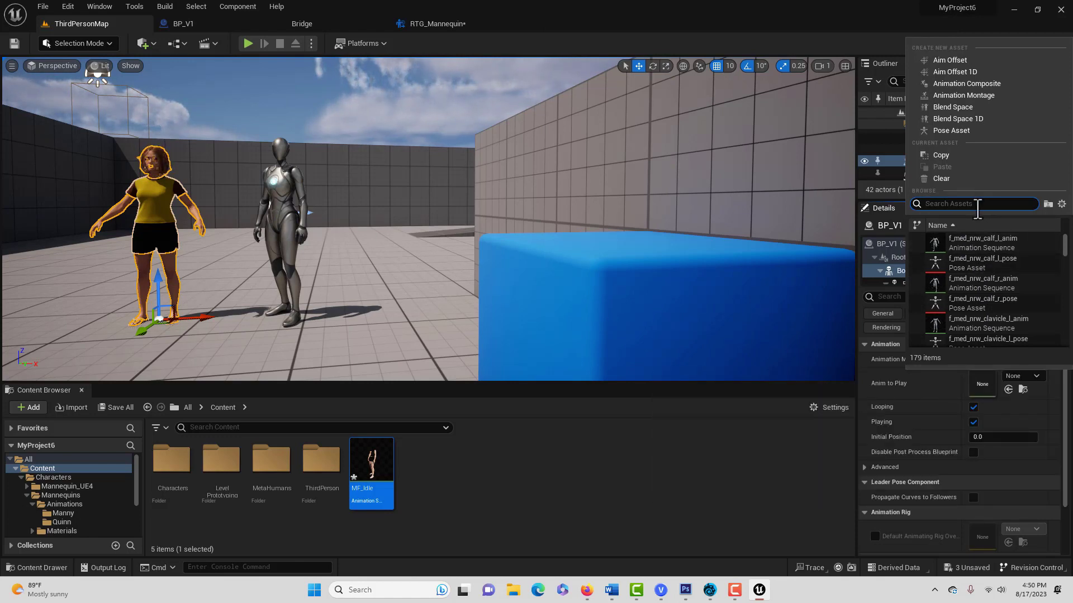
{"action": "type", "text": "mf"}
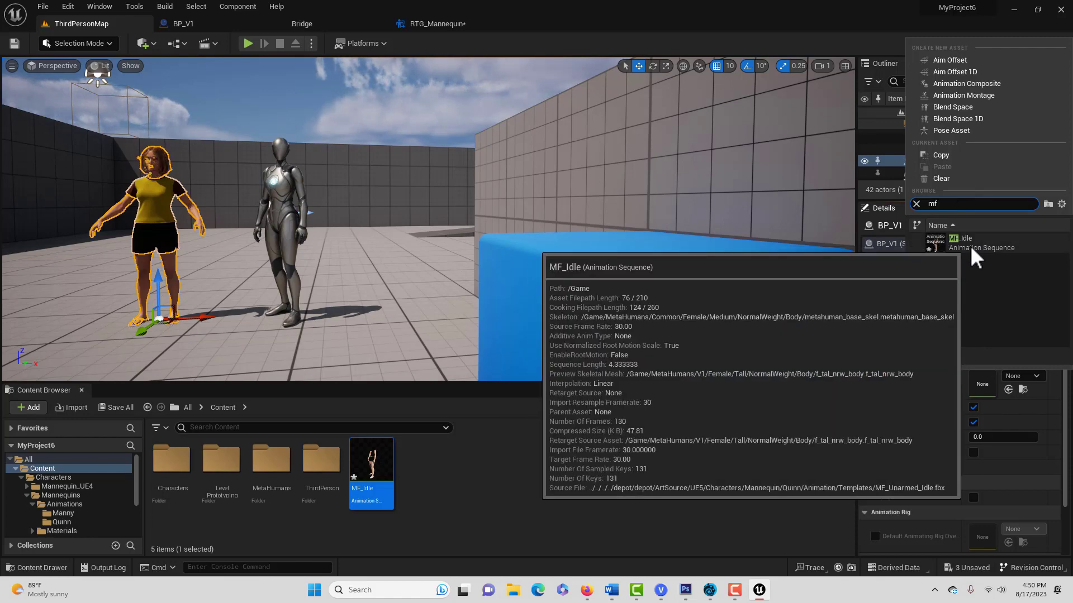
{"action": "left_click", "coordinate": [970, 246]}
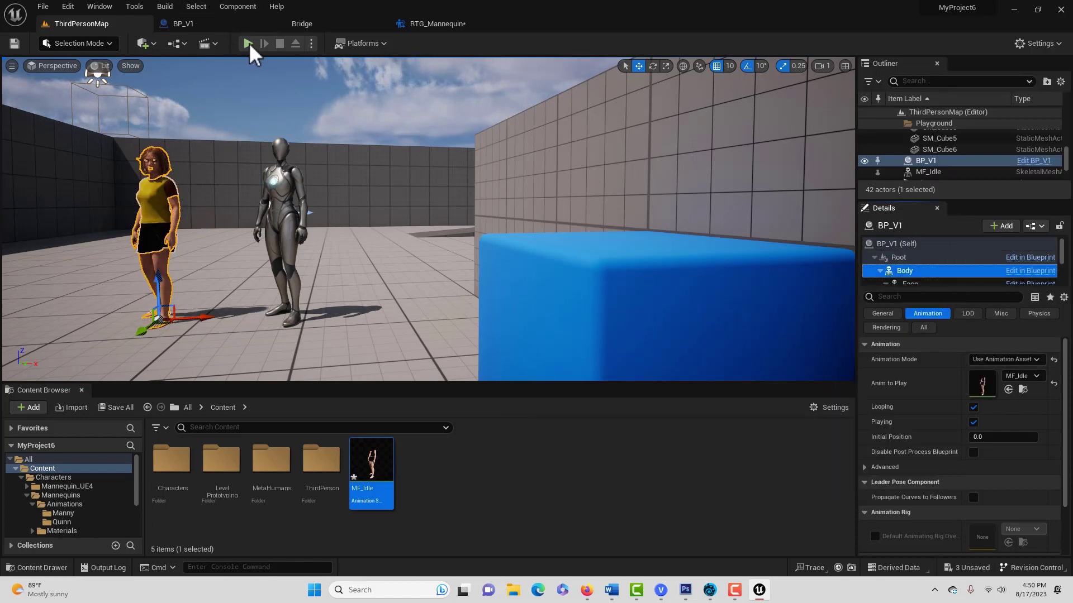
Play ThirdPersonMap and walk the character past the idling MetaHuman, the mannequins and the blue cube
{"action": "left_click", "coordinate": [249, 43]}
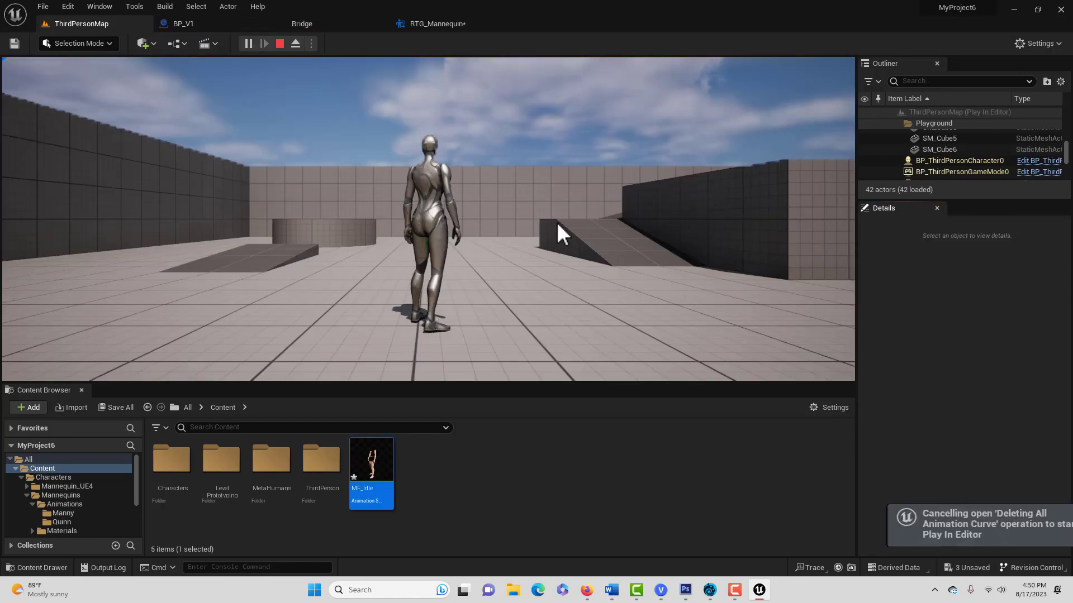
{"action": "left_click", "coordinate": [557, 223]}
{"action": "key", "text": "w"}
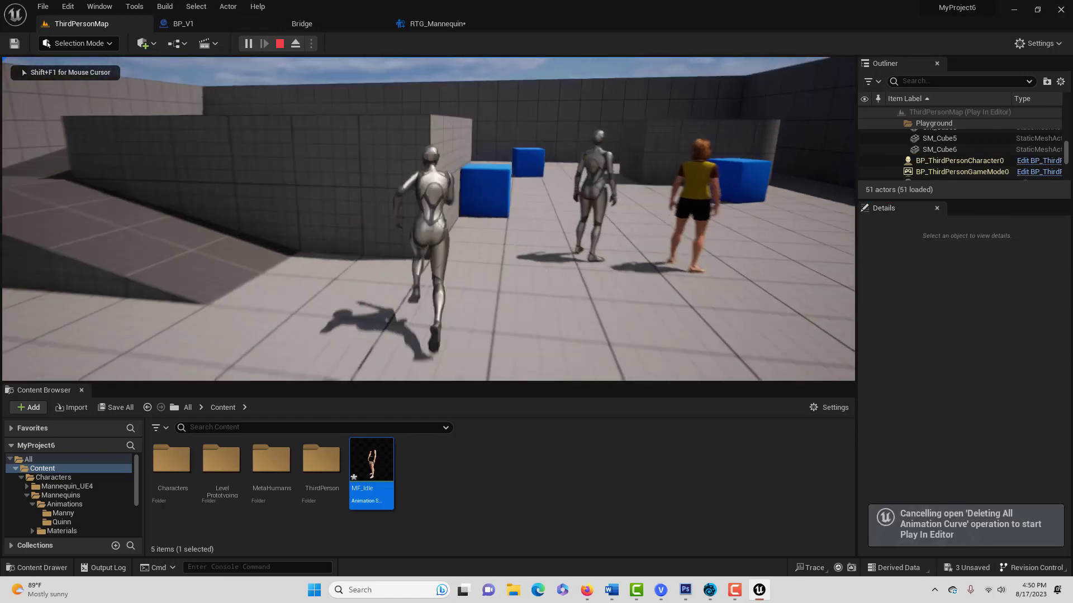
{"action": "key", "text": "w"}
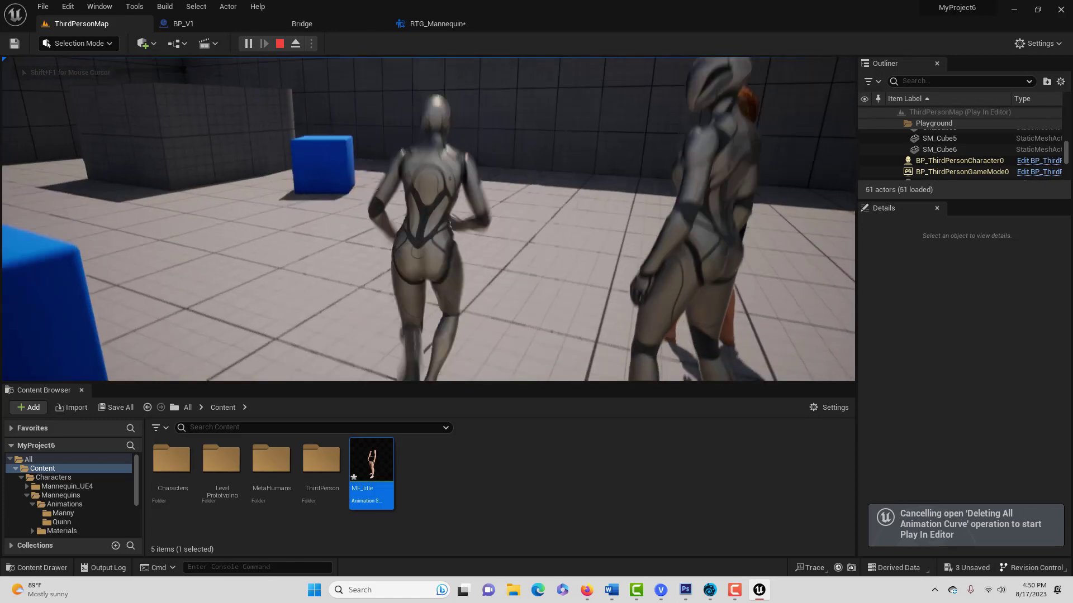
{"action": "key", "text": "w"}
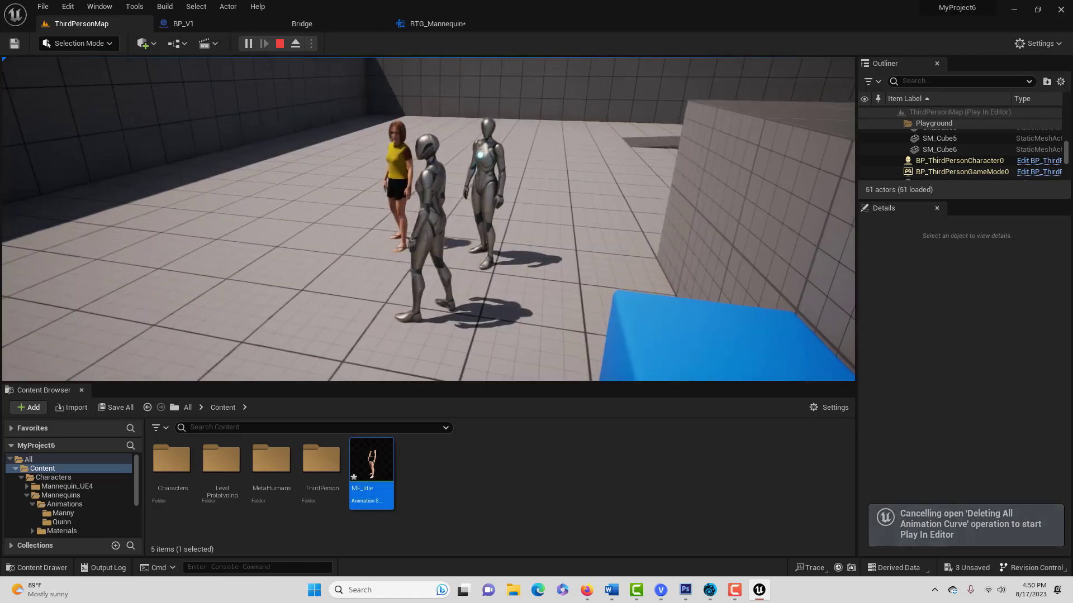
{"action": "key", "text": "w"}
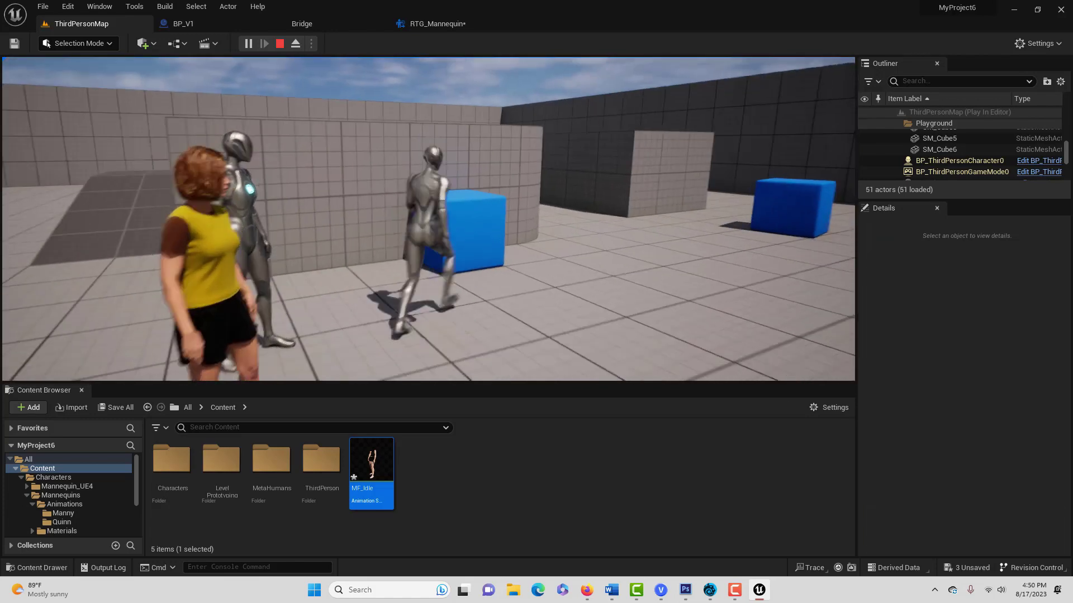
{"action": "key", "text": "w"}
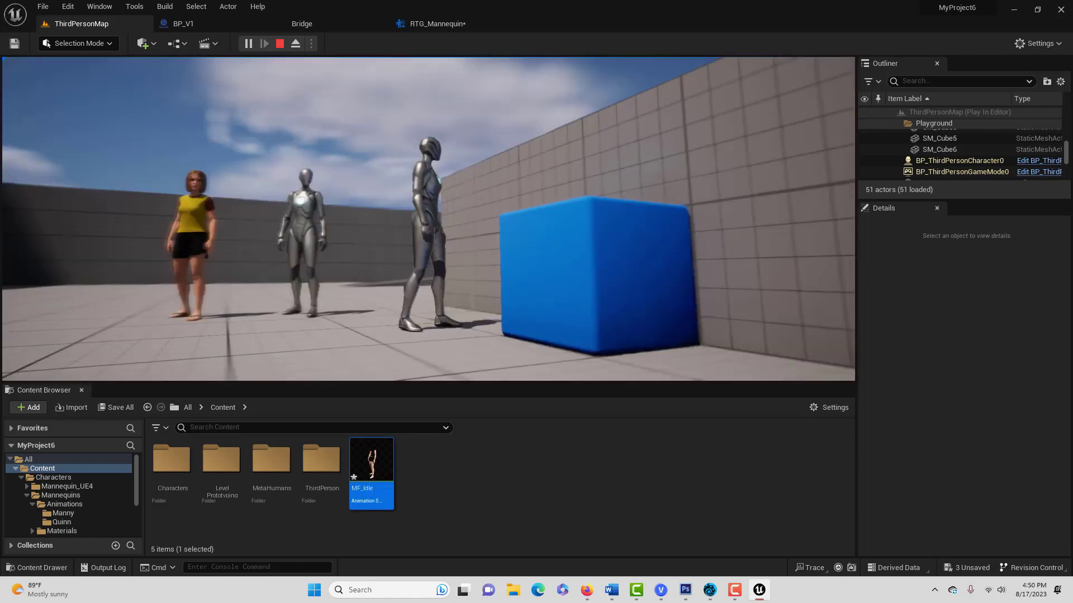
{"action": "key", "text": "w"}
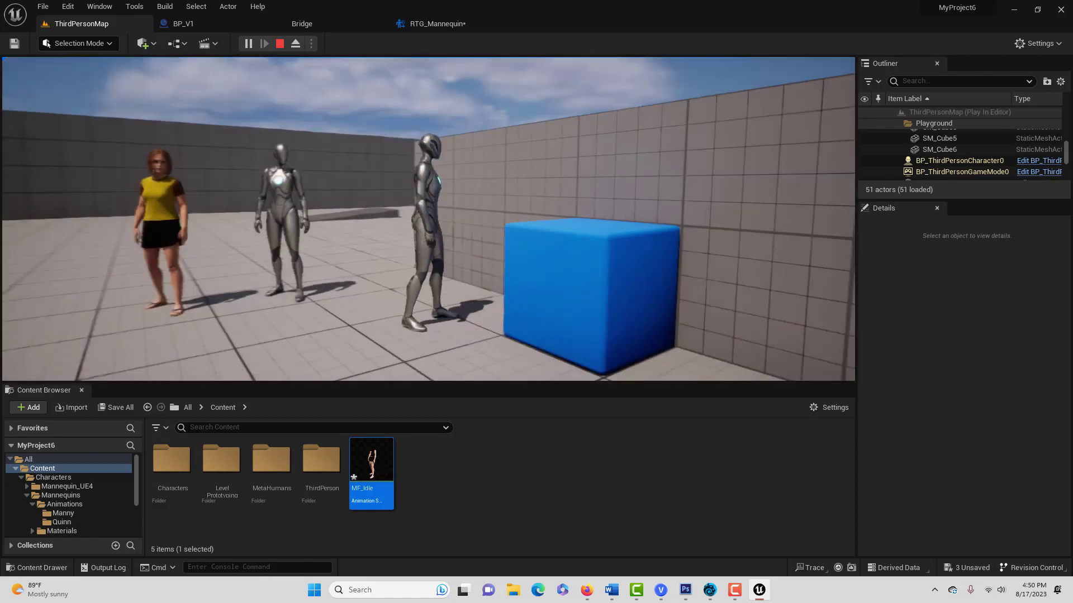